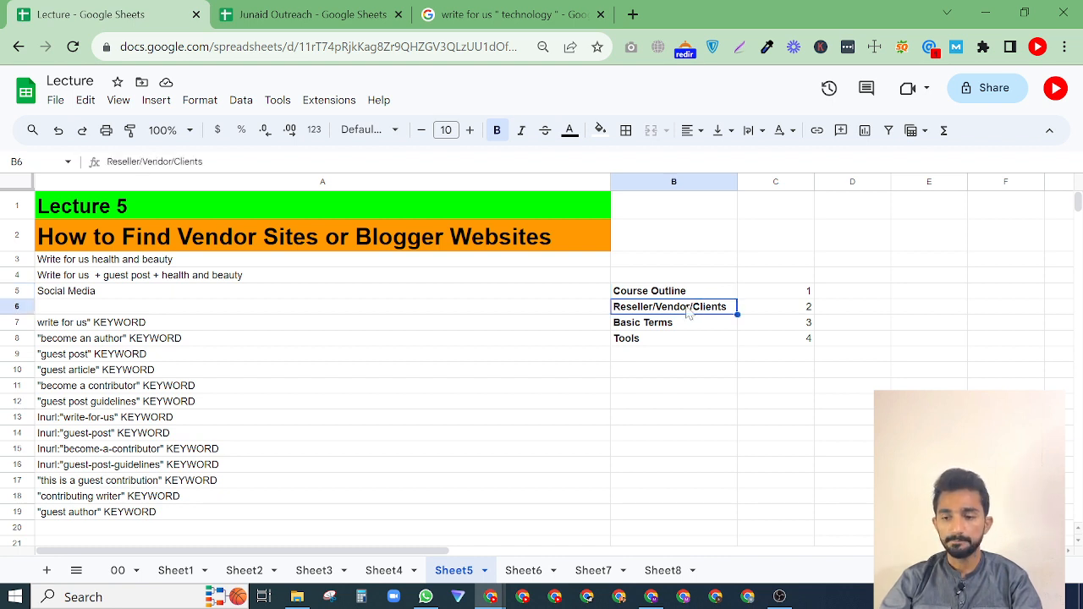
# Review the course outline entries, the Lecture 5 title and the "Write for us + guest post + health and beauty" search phrase.
pyautogui.click(653, 330)
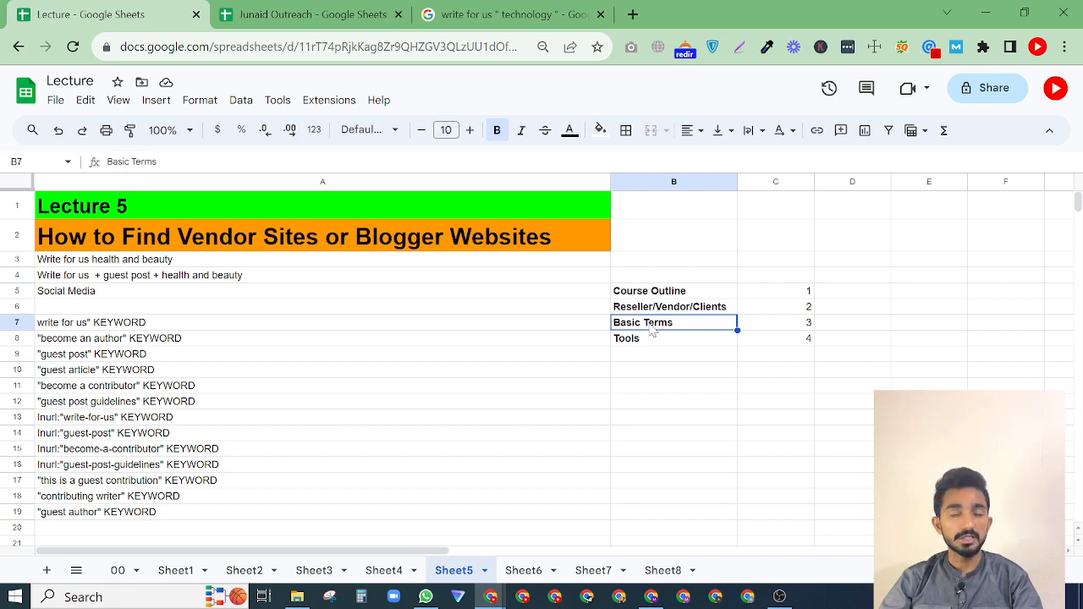
pyautogui.click(650, 340)
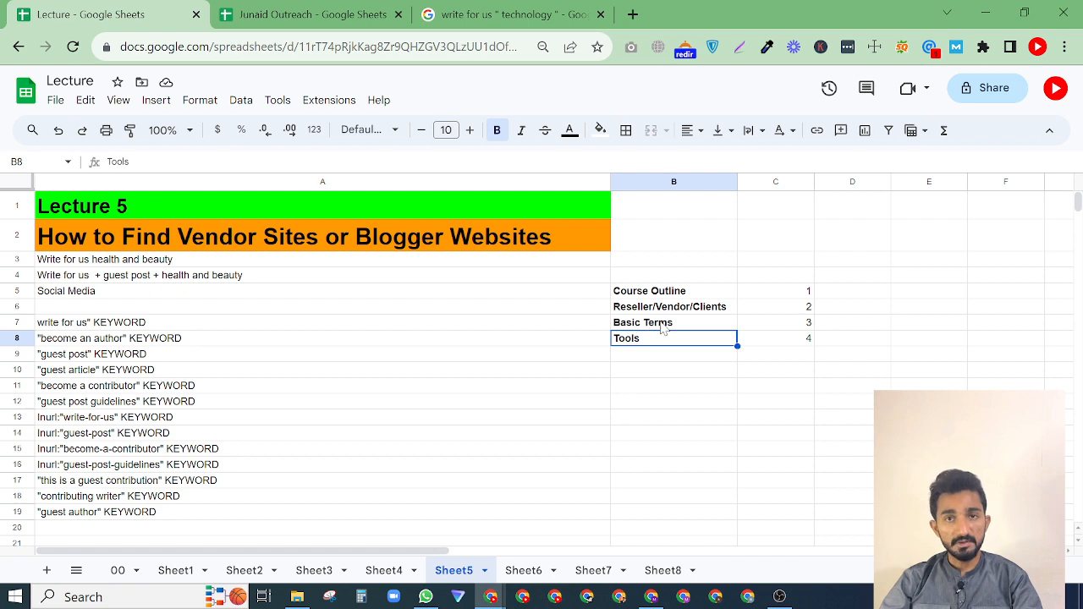
pyautogui.moveTo(681, 290); pyautogui.dragTo(782, 340)
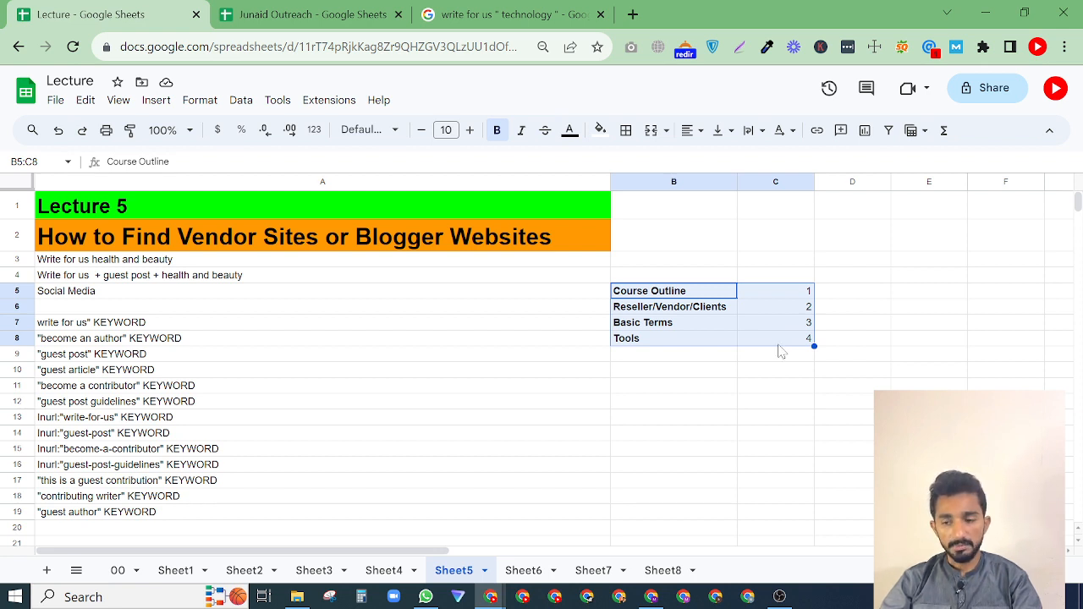
pyautogui.click(768, 373)
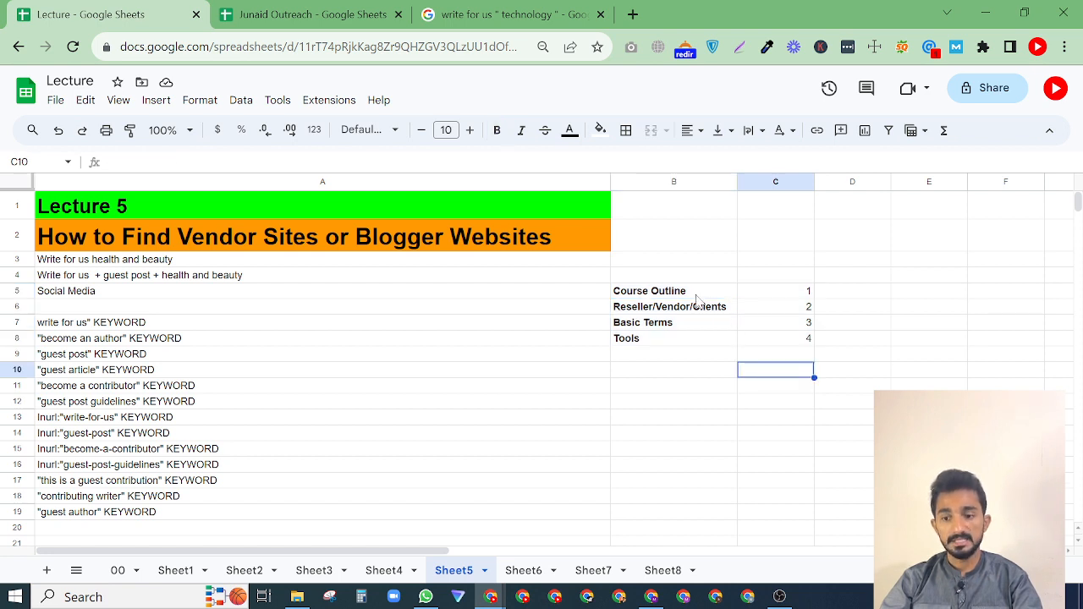
pyautogui.moveTo(698, 298); pyautogui.dragTo(791, 353)
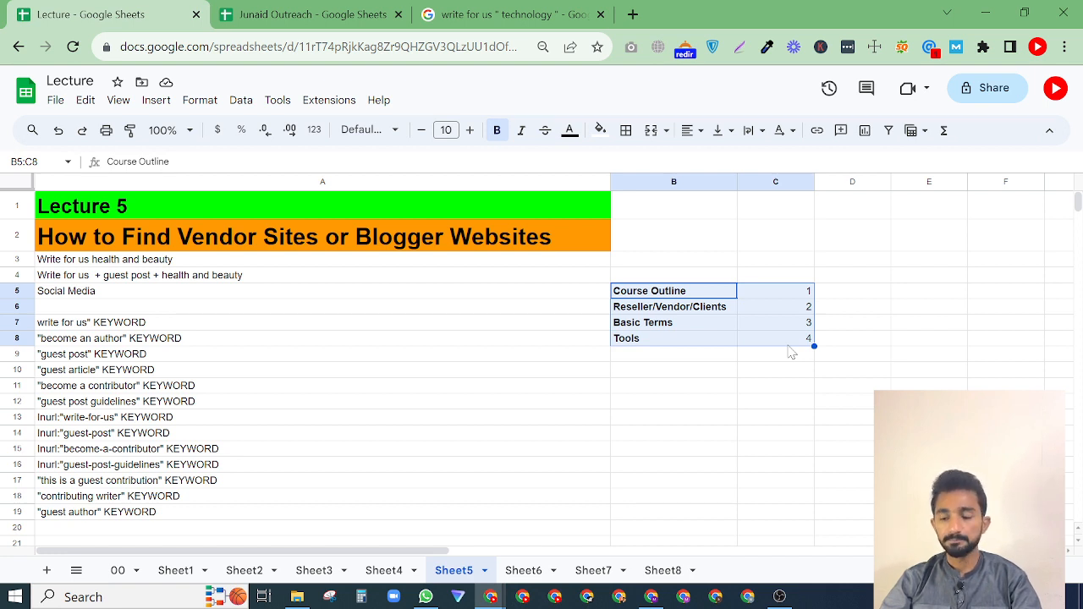
pyautogui.click(688, 372)
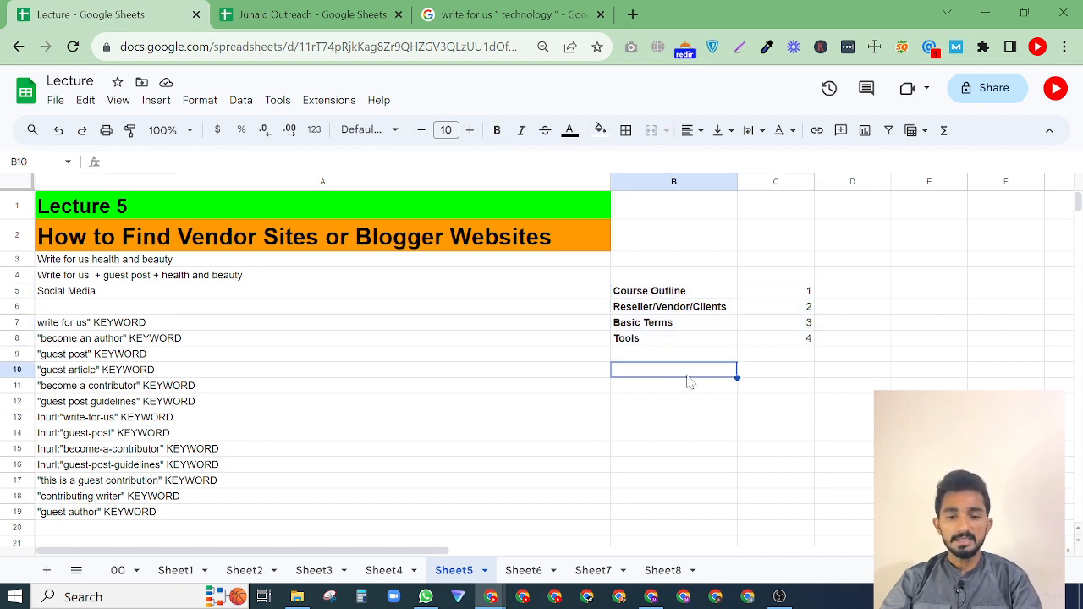
pyautogui.click(207, 243)
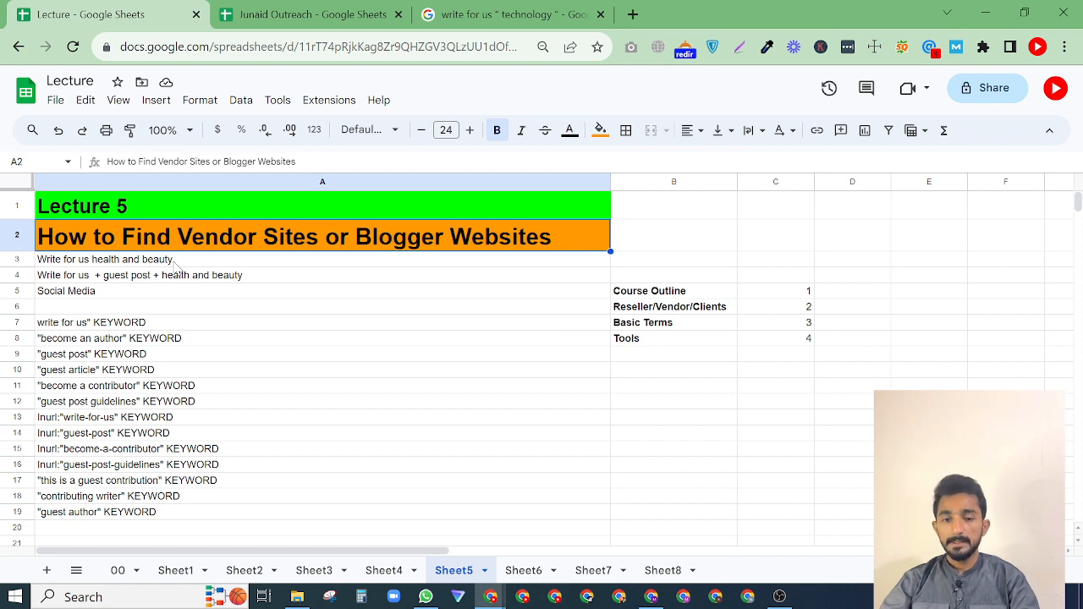
pyautogui.click(111, 278)
pyautogui.press('Return')
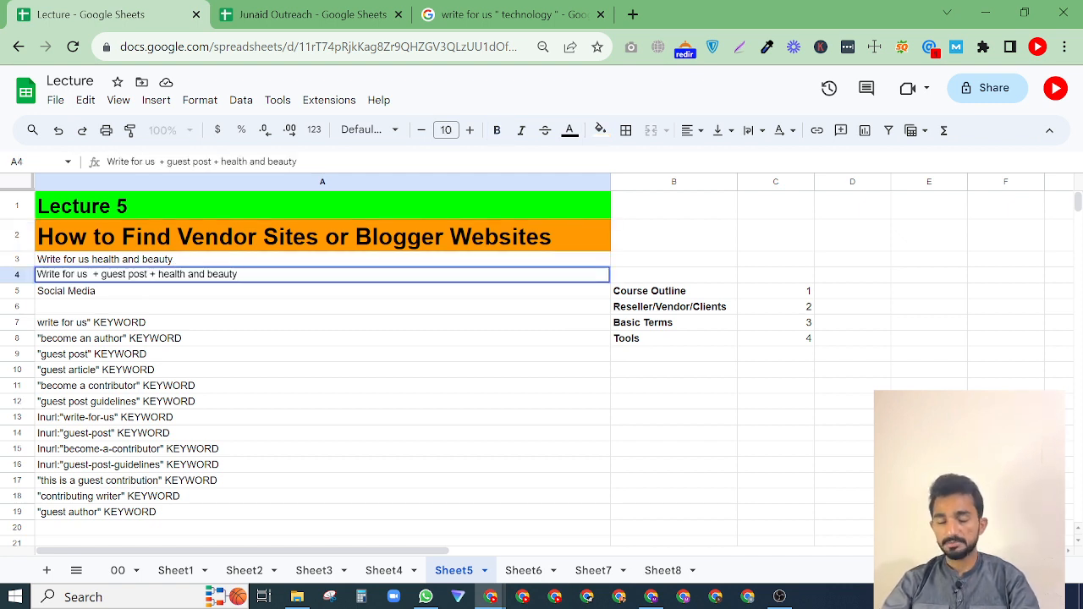
pyautogui.hotkey('ctrl', 'a')
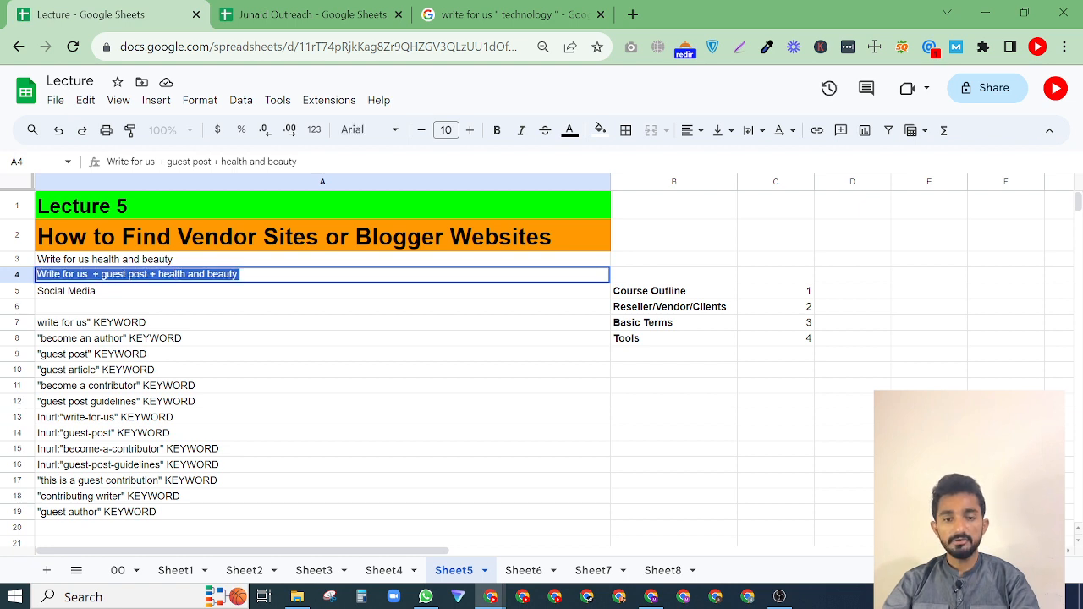
pyautogui.click(139, 274)
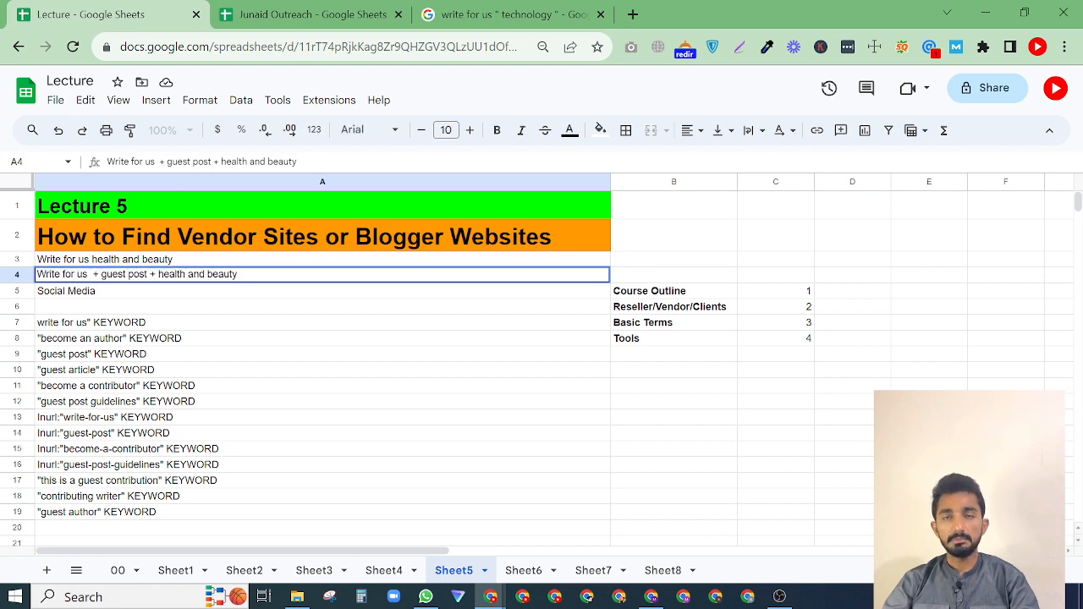
# Search Google in a new browser tab for: write for us "business".
pyautogui.click(490, 14)
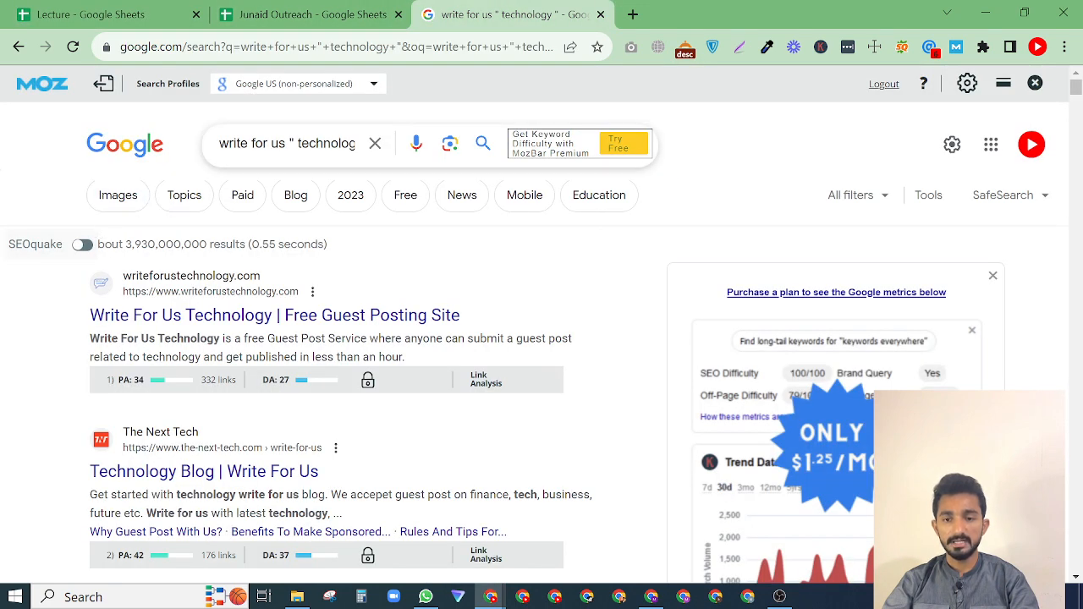
pyautogui.click(632, 14)
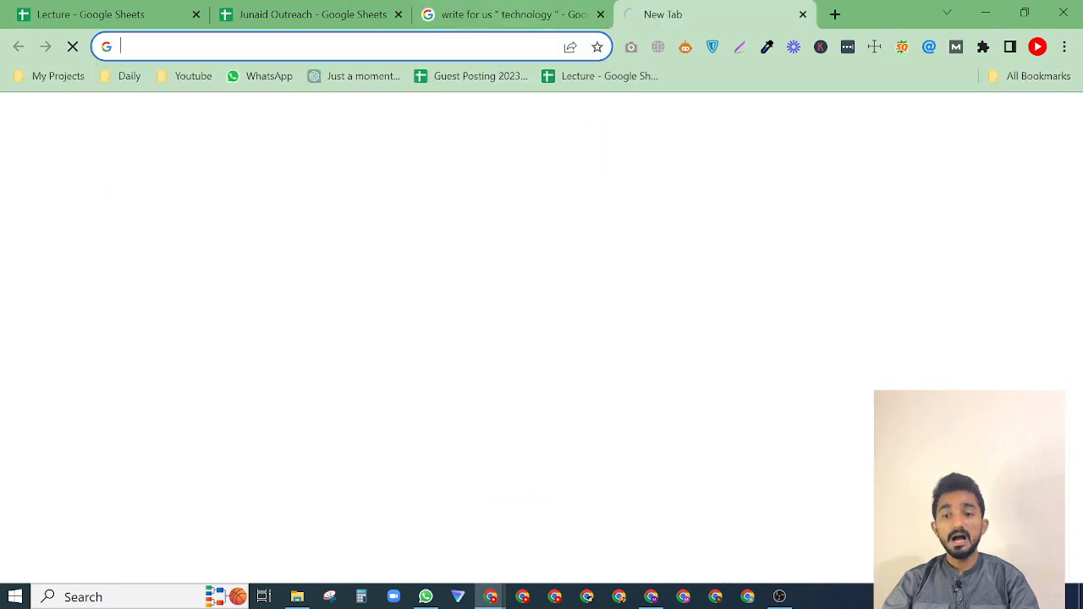
pyautogui.write('write')
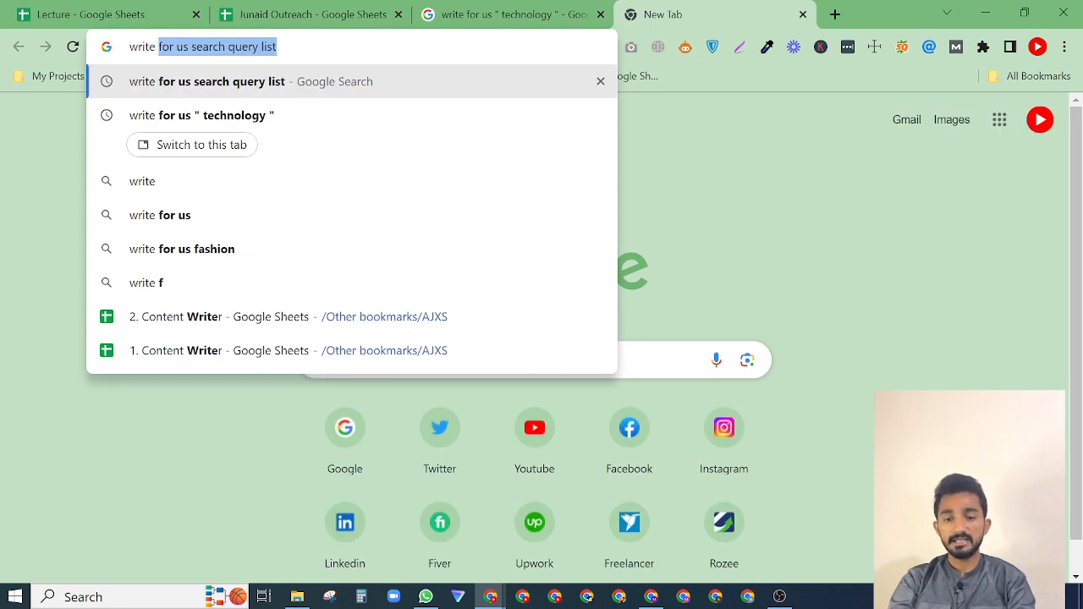
pyautogui.write(' for u')
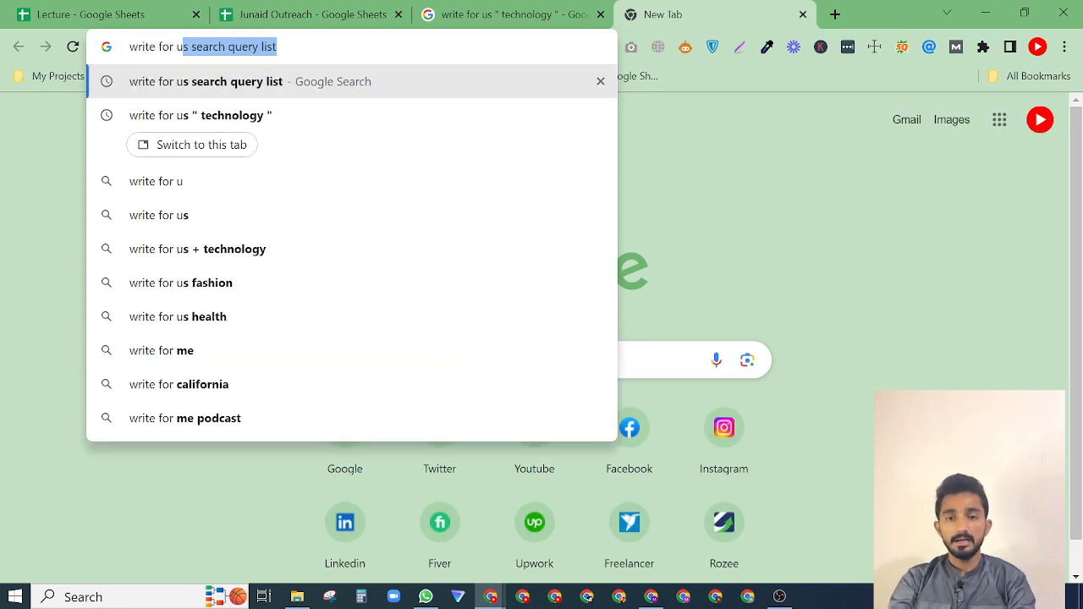
pyautogui.write('s ""')
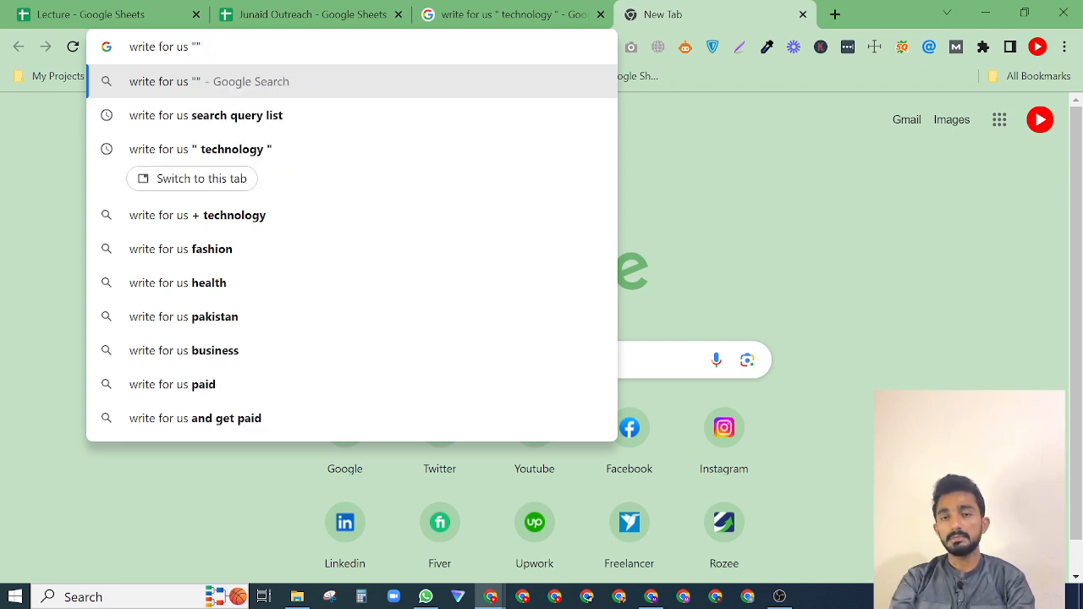
pyautogui.write('business')
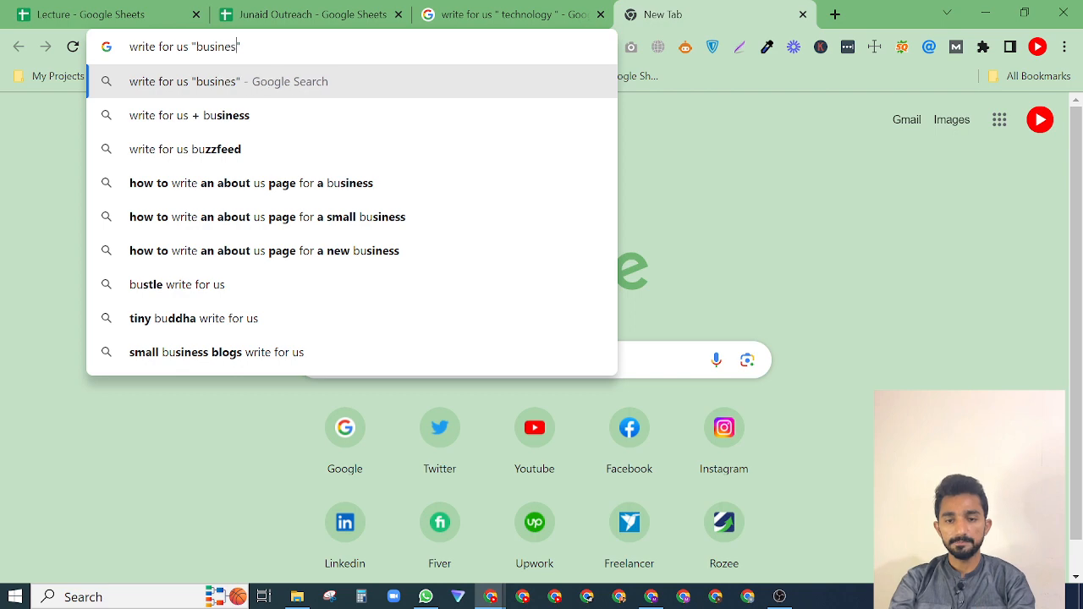
pyautogui.press('Return')
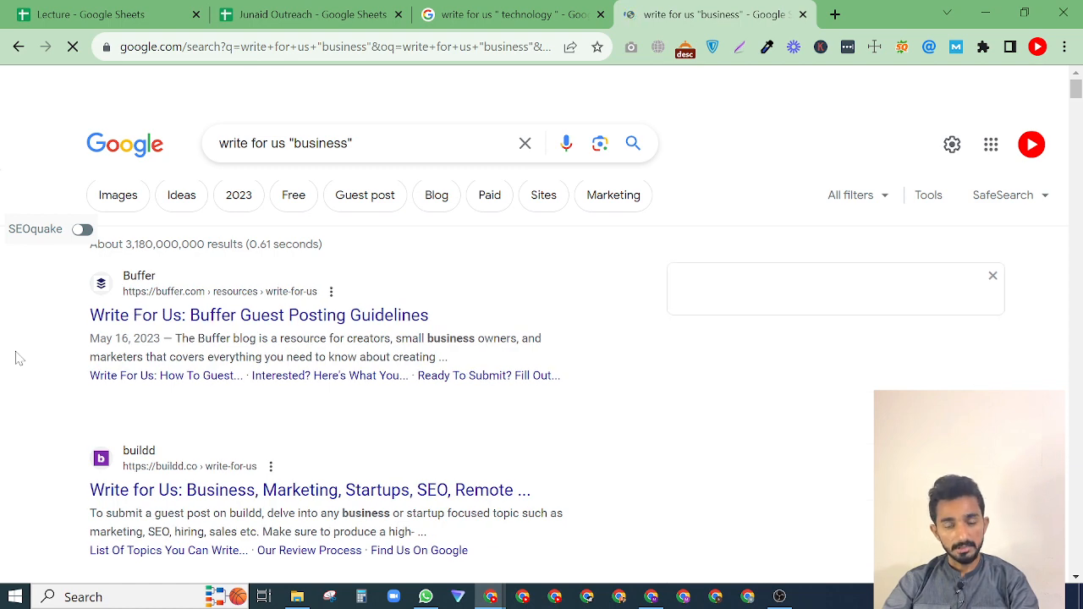
# Open the Buffer, buildd, Succeed As Your Own Boss, thebusinessgoals.com and Startup Info write-for-us results in separate background tabs.
pyautogui.scroll(-1, 20, 357)
pyautogui.scroll(1, 20, 359)
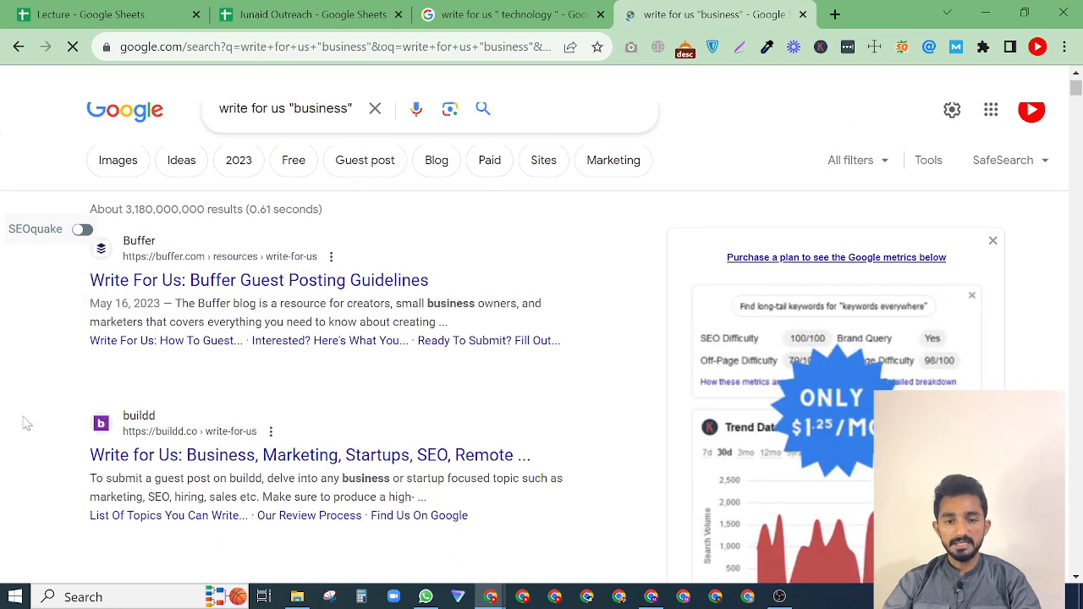
pyautogui.scroll(-8, 23, 423)
pyautogui.scroll(-9, 27, 423)
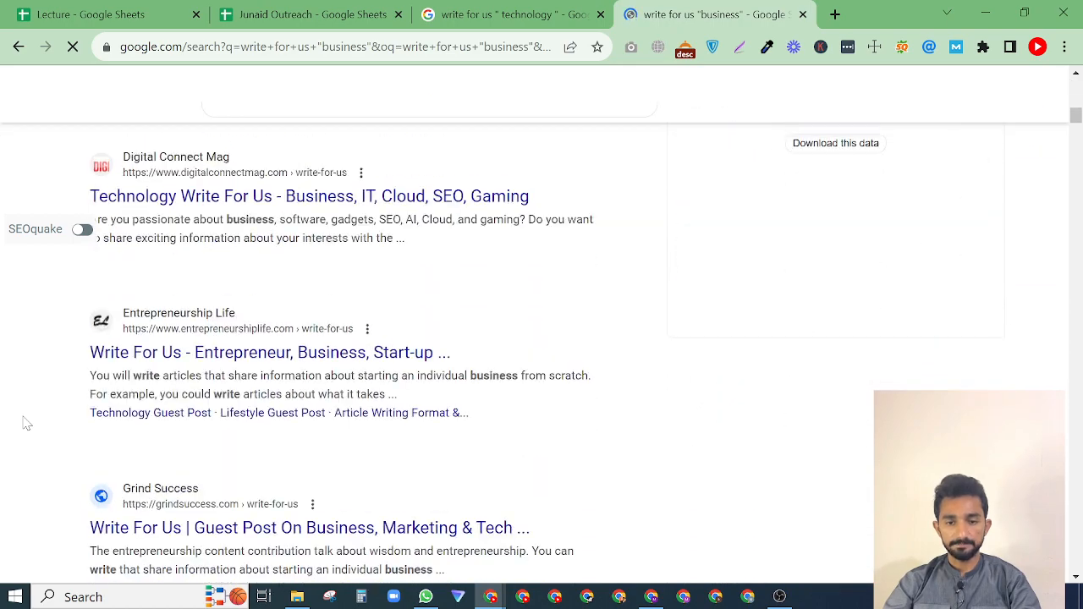
pyautogui.scroll(4, 27, 423)
pyautogui.scroll(8, 27, 423)
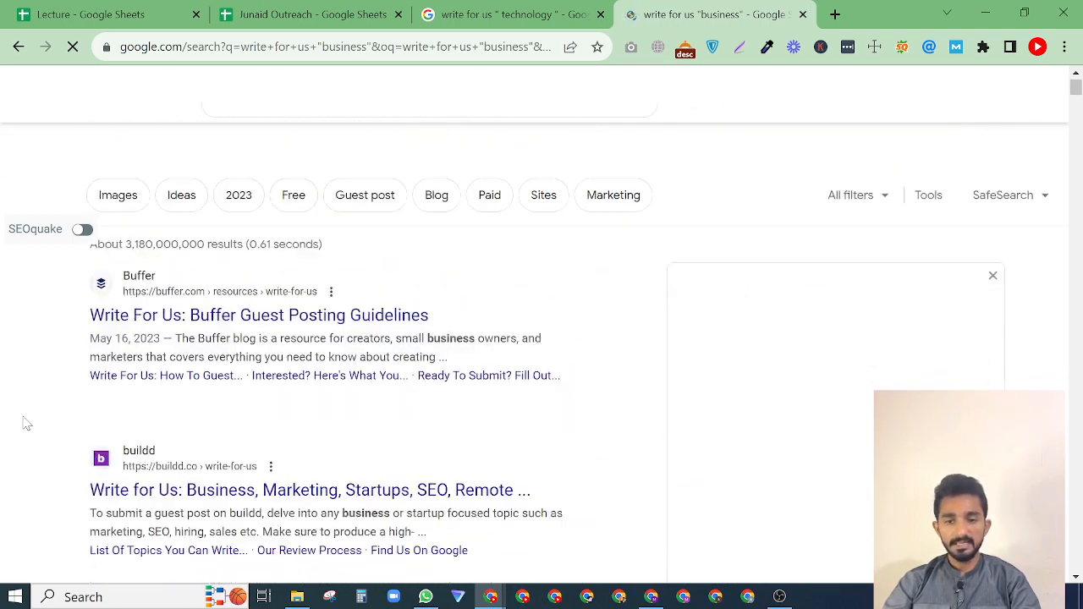
pyautogui.scroll(-1, 24, 423)
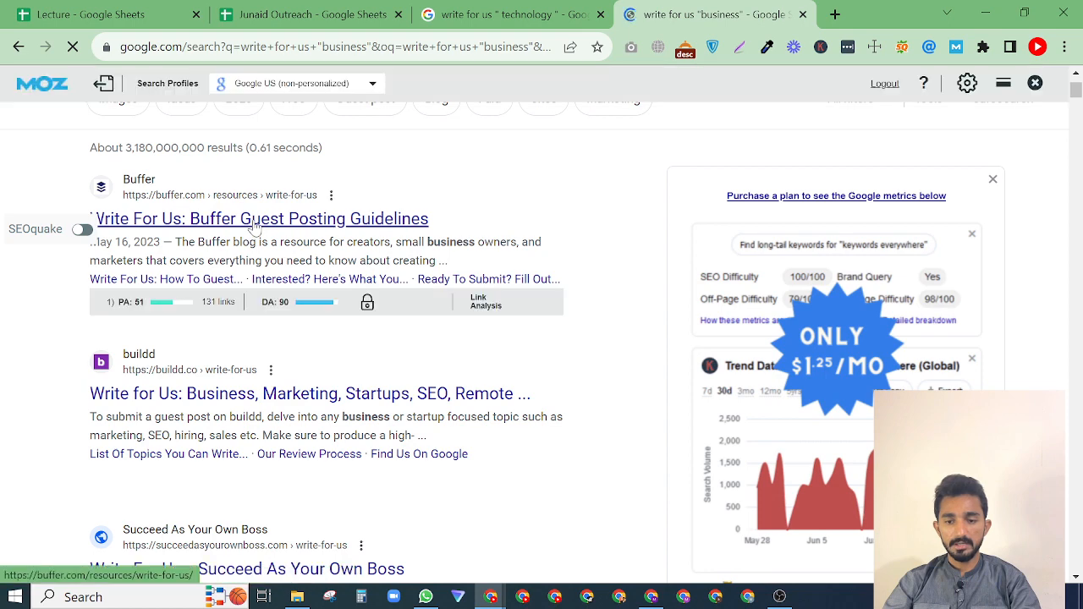
pyautogui.middleClick(254, 221)
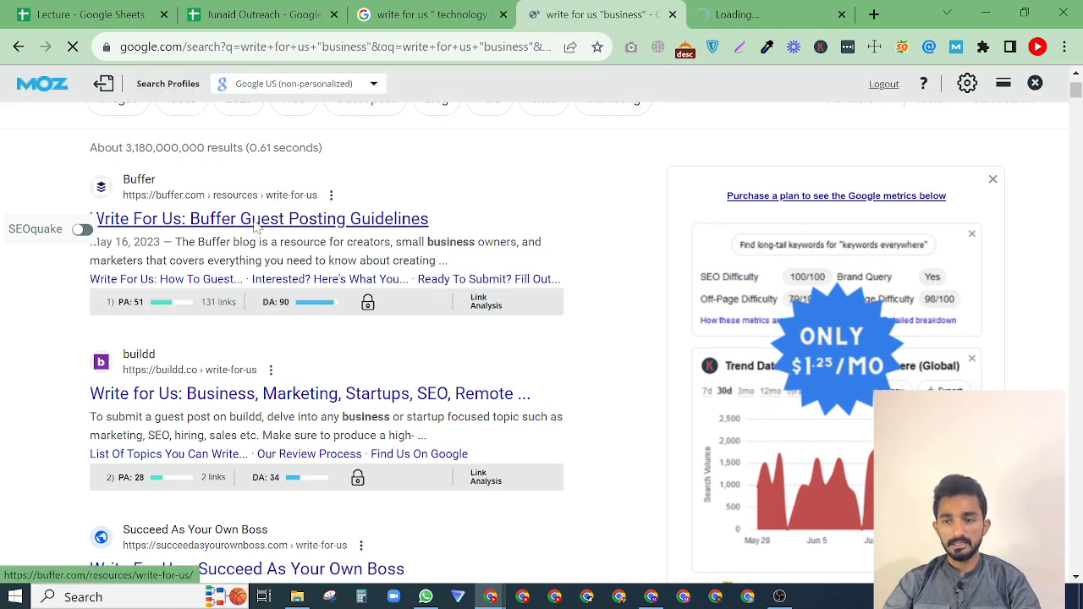
pyautogui.middleClick(202, 395)
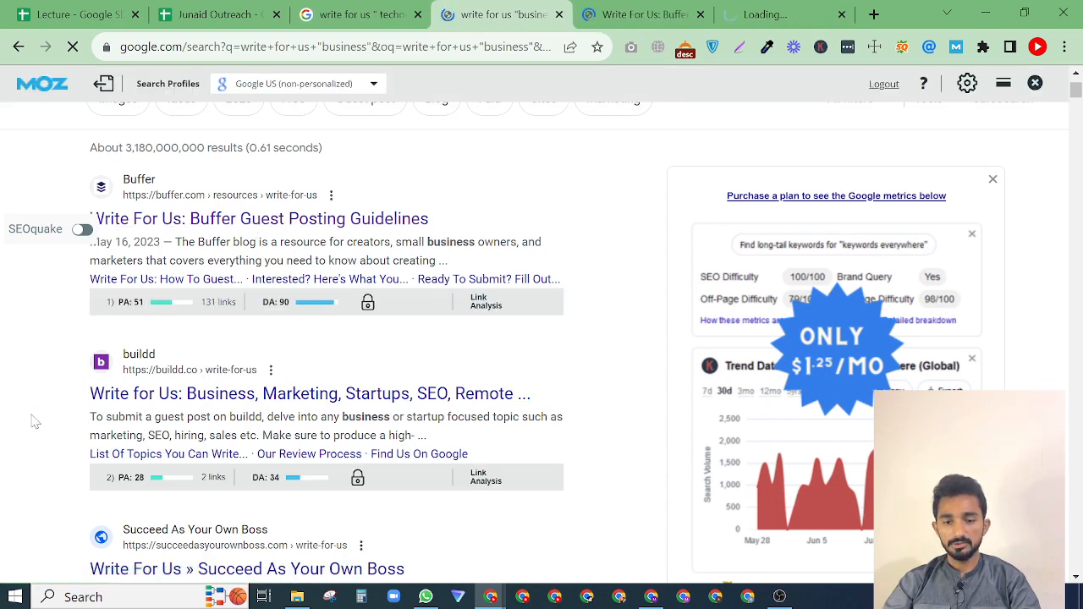
pyautogui.scroll(-2, 31, 422)
pyautogui.middleClick(203, 415)
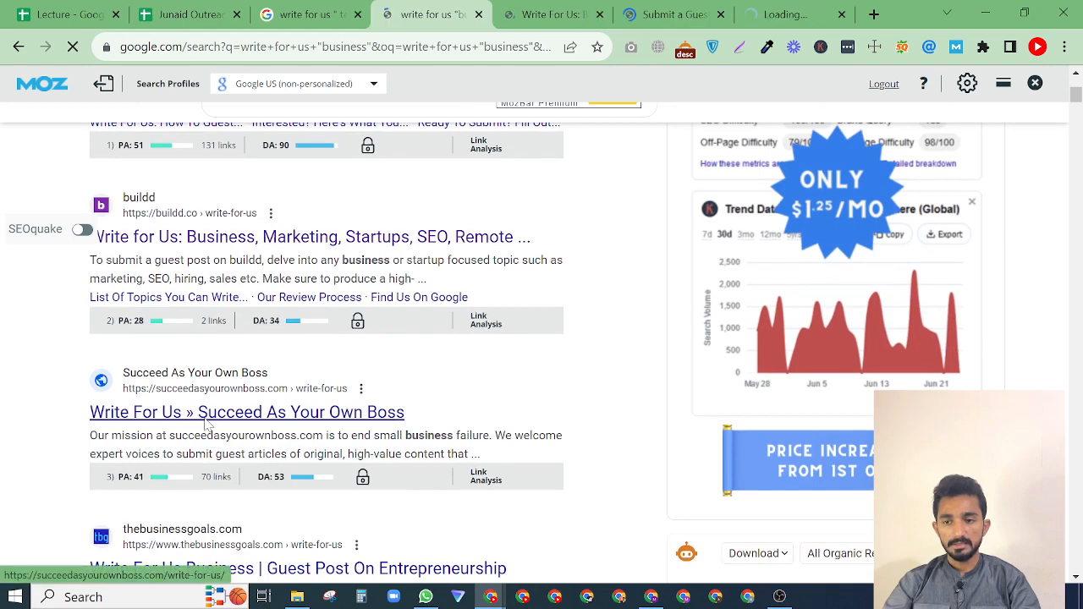
pyautogui.scroll(-2, 53, 418)
pyautogui.middleClick(173, 406)
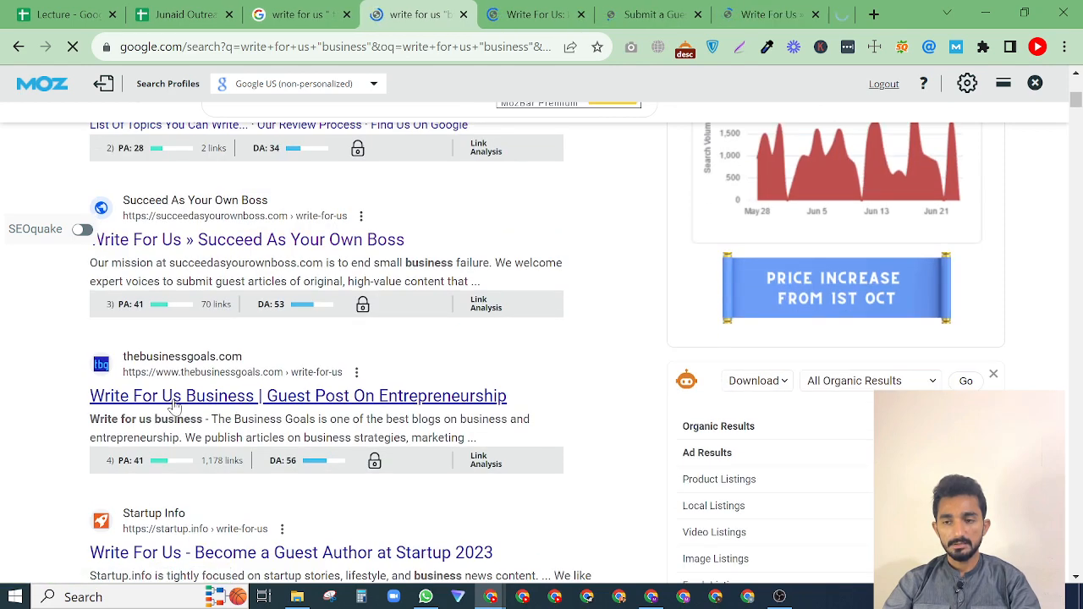
pyautogui.scroll(-2, 53, 411)
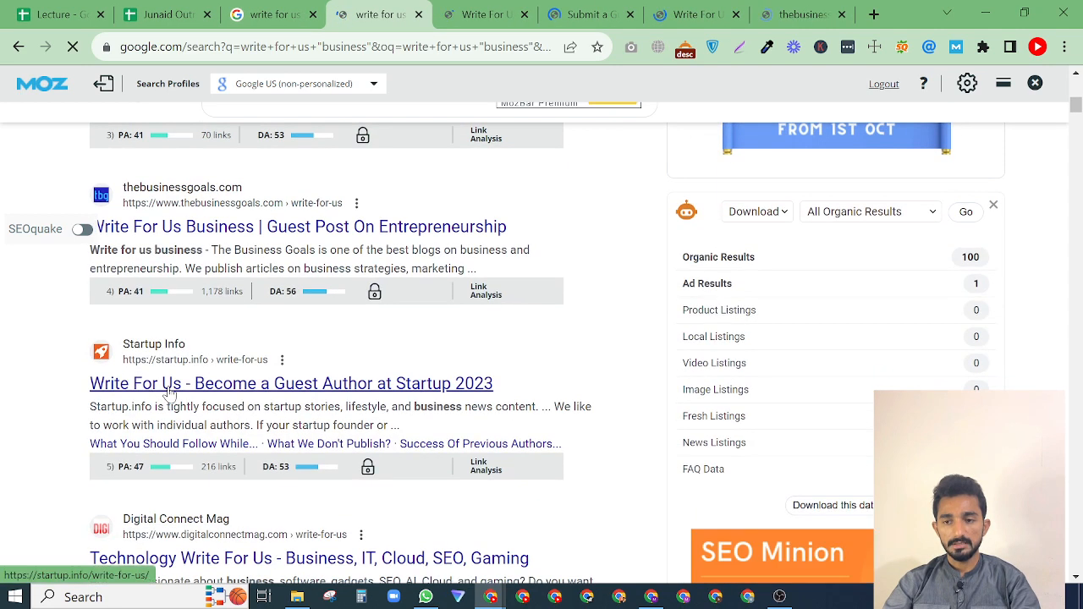
pyautogui.middleClick(158, 390)
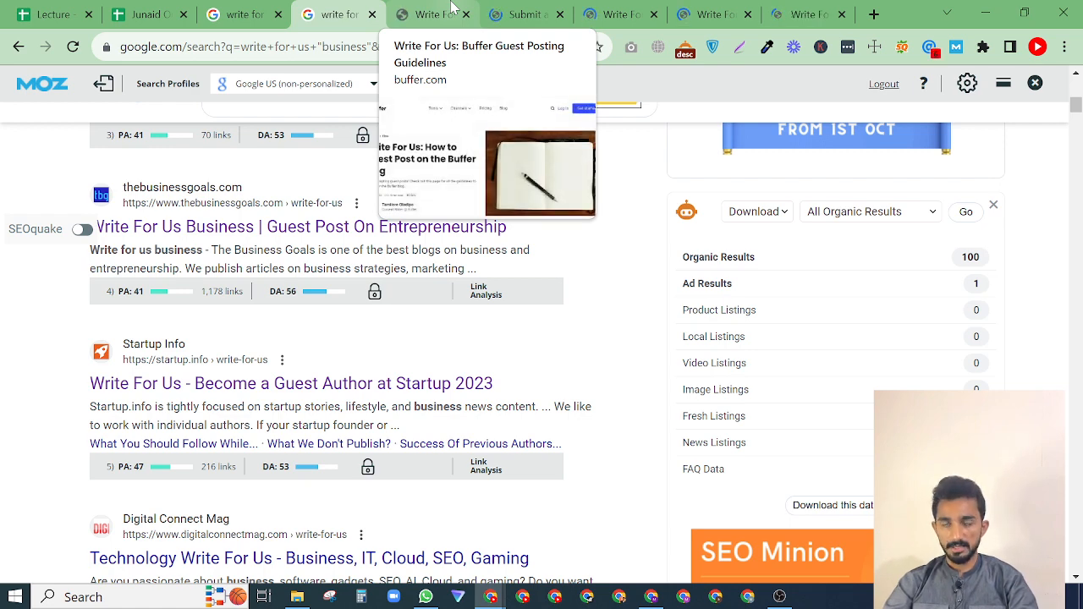
# Examine Buffer's write-for-us page from its guest post guidelines down to the footer links.
pyautogui.click(451, 7)
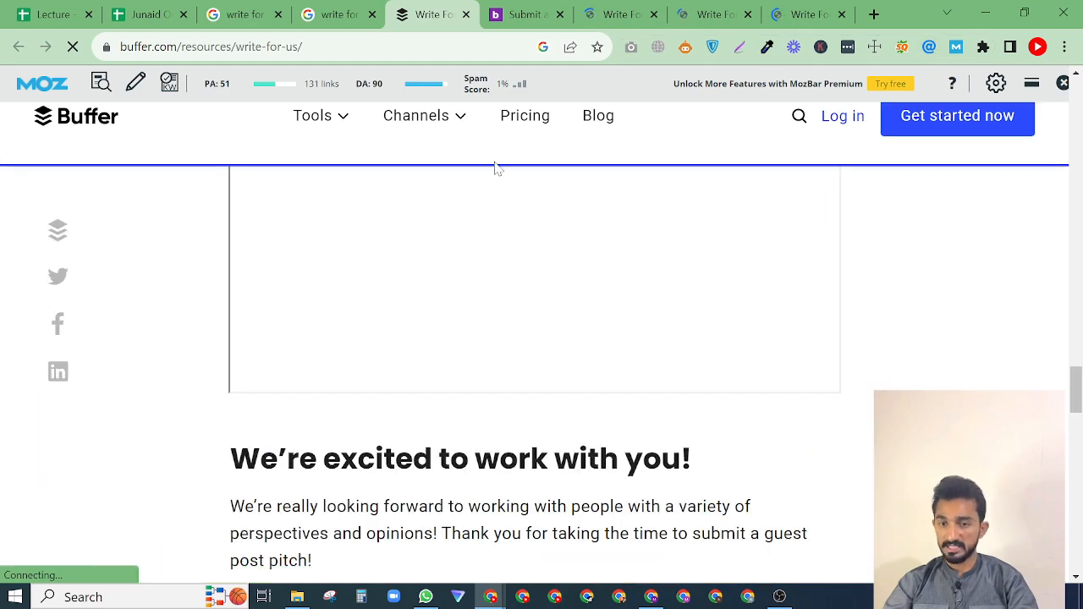
pyautogui.scroll(5, 394, 350)
pyautogui.scroll(15, 394, 350)
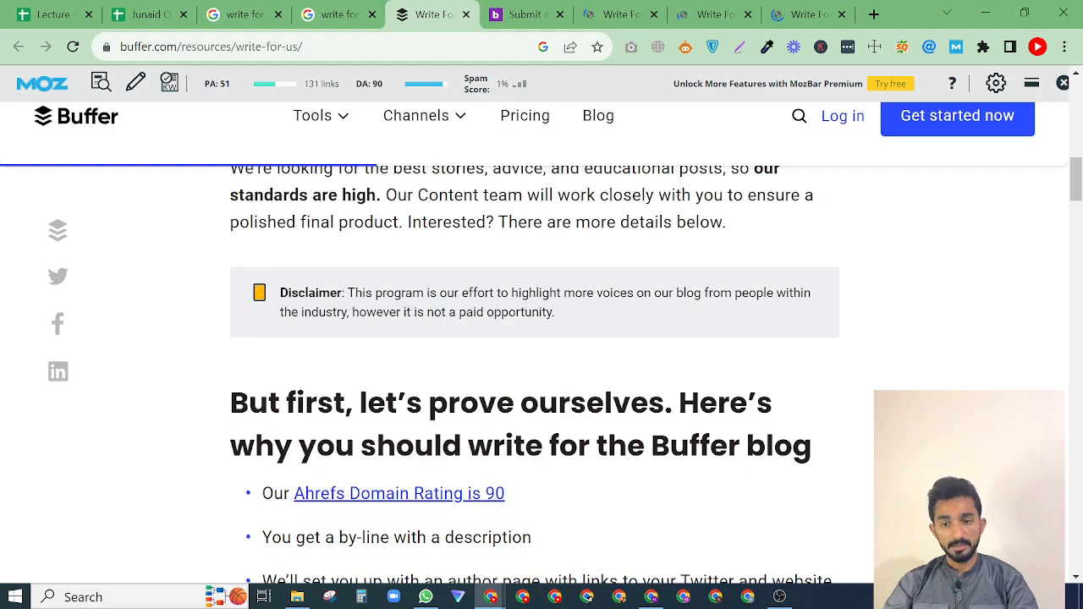
pyautogui.scroll(8, 504, 328)
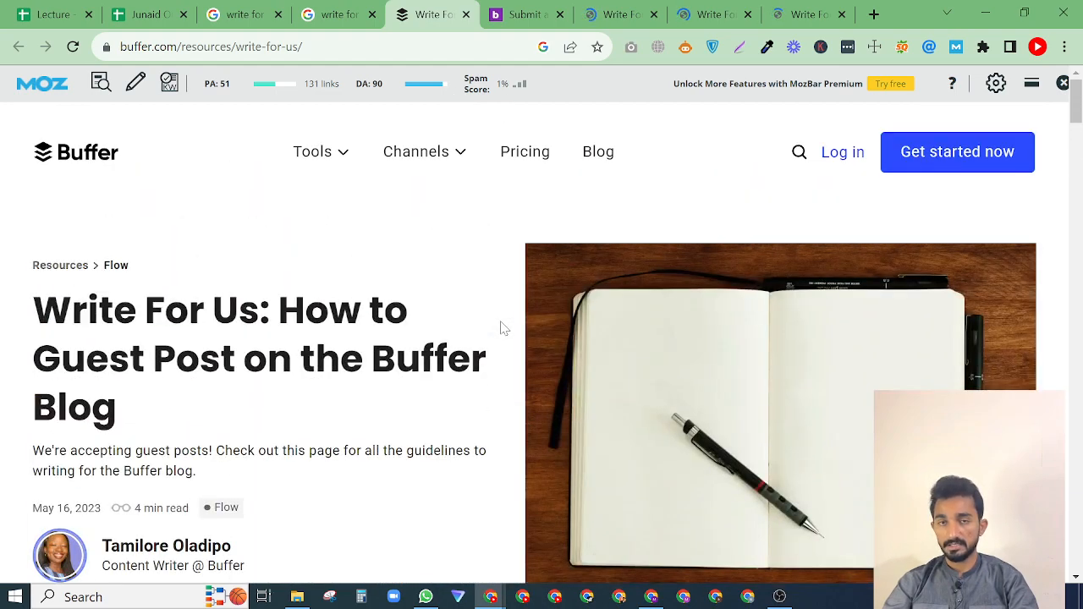
pyautogui.scroll(-20, 457, 317)
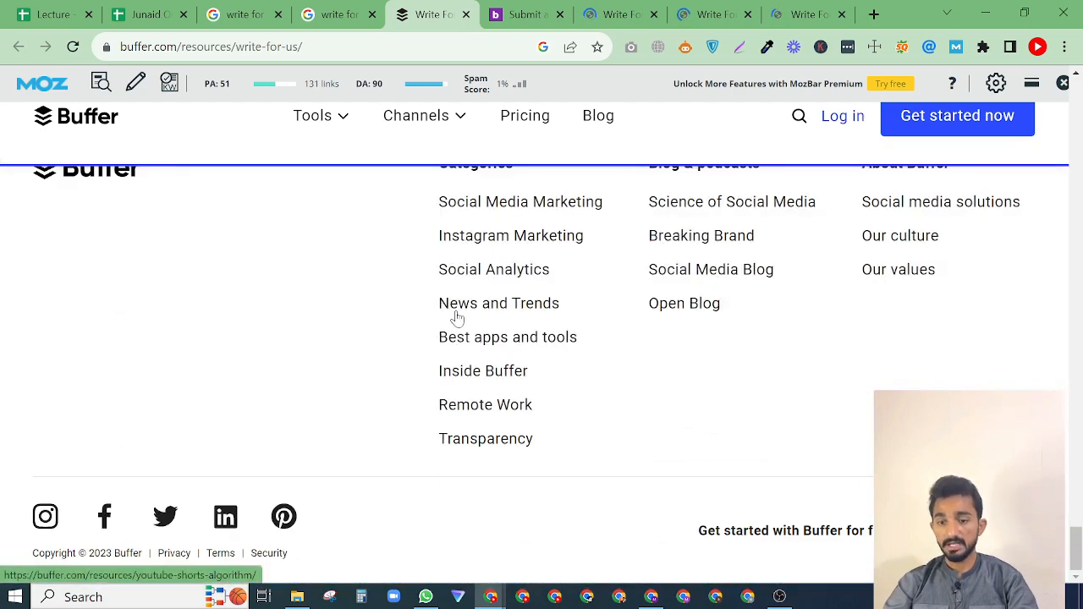
pyautogui.scroll(6, 402, 436)
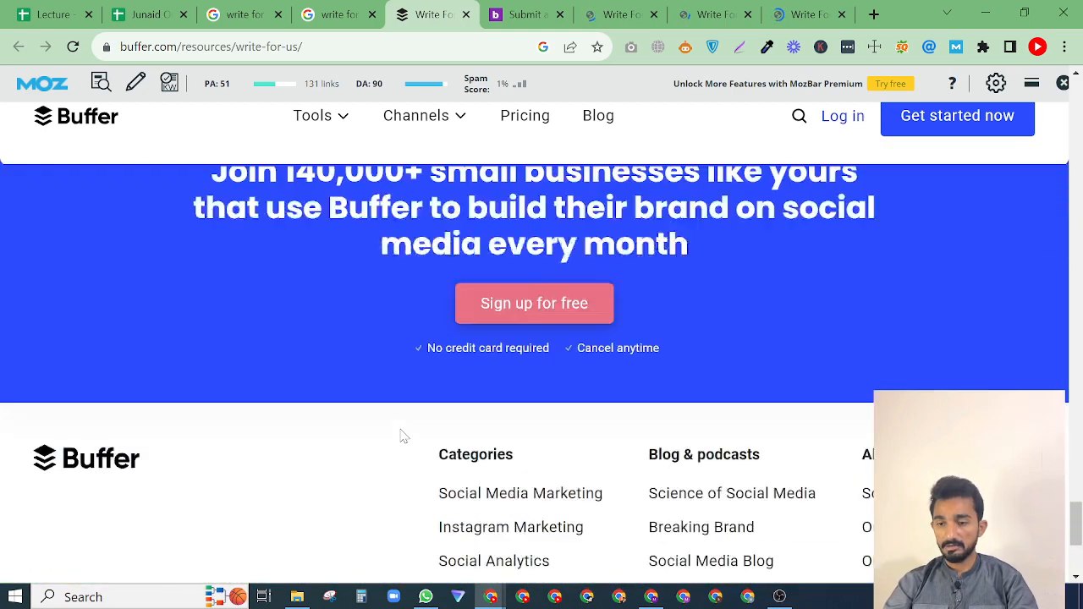
pyautogui.scroll(-2, 403, 436)
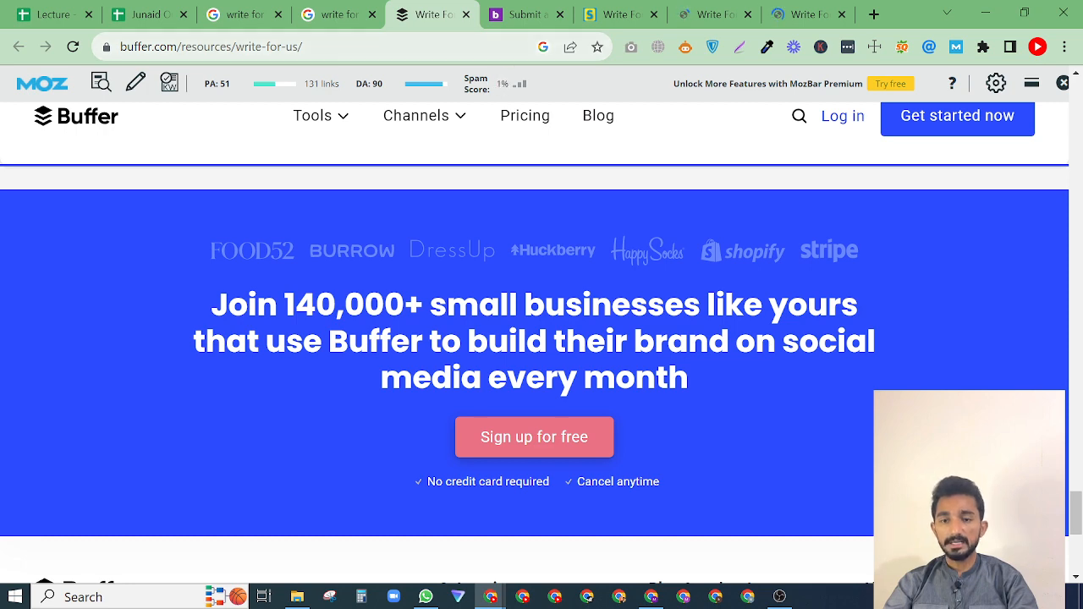
pyautogui.click(526, 44)
pyautogui.click(180, 252)
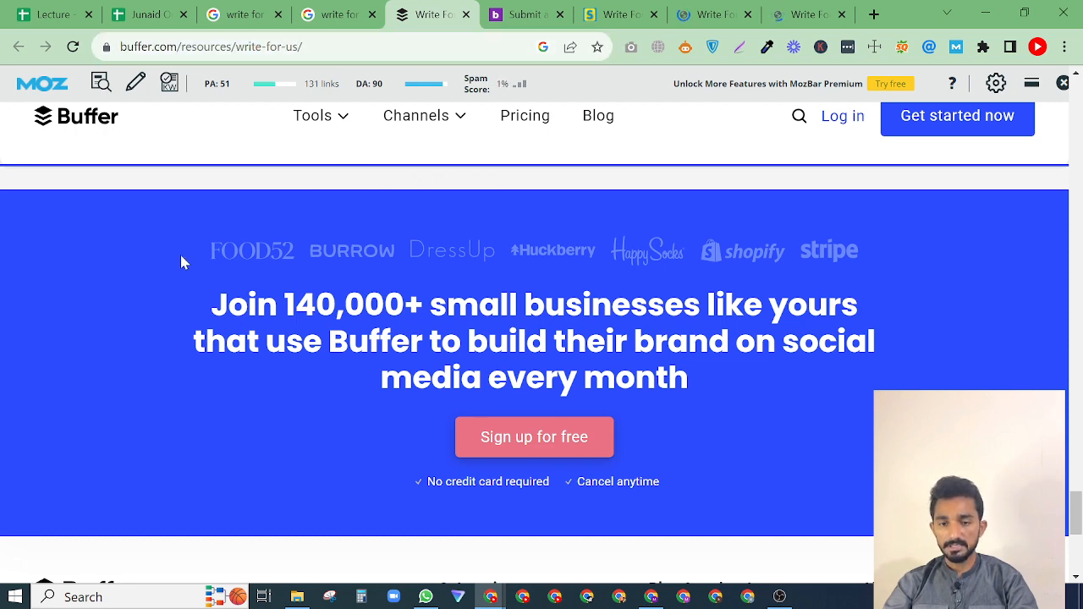
pyautogui.scroll(-3, 262, 339)
pyautogui.scroll(-2, 262, 338)
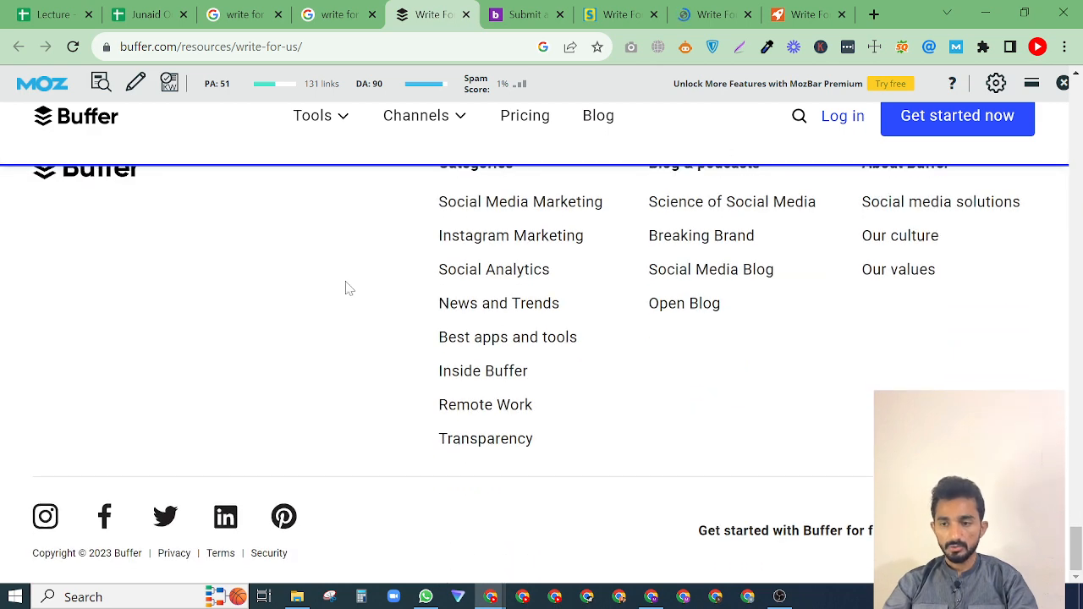
# Use Email Hunter to look up the contact email on Buffer's write-for-us page.
pyautogui.click(928, 48)
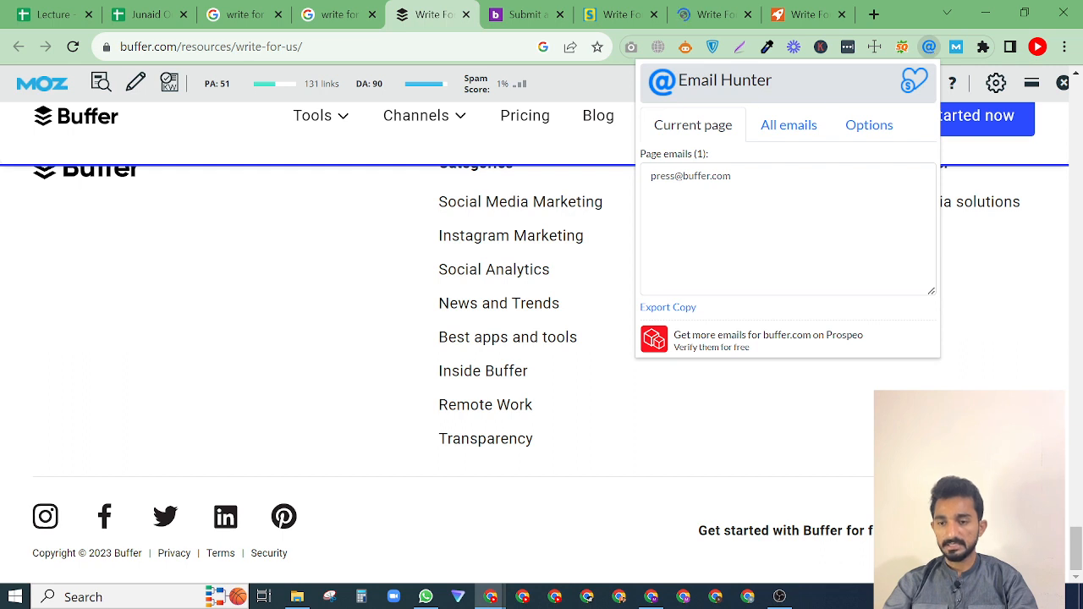
pyautogui.tripleClick(695, 176)
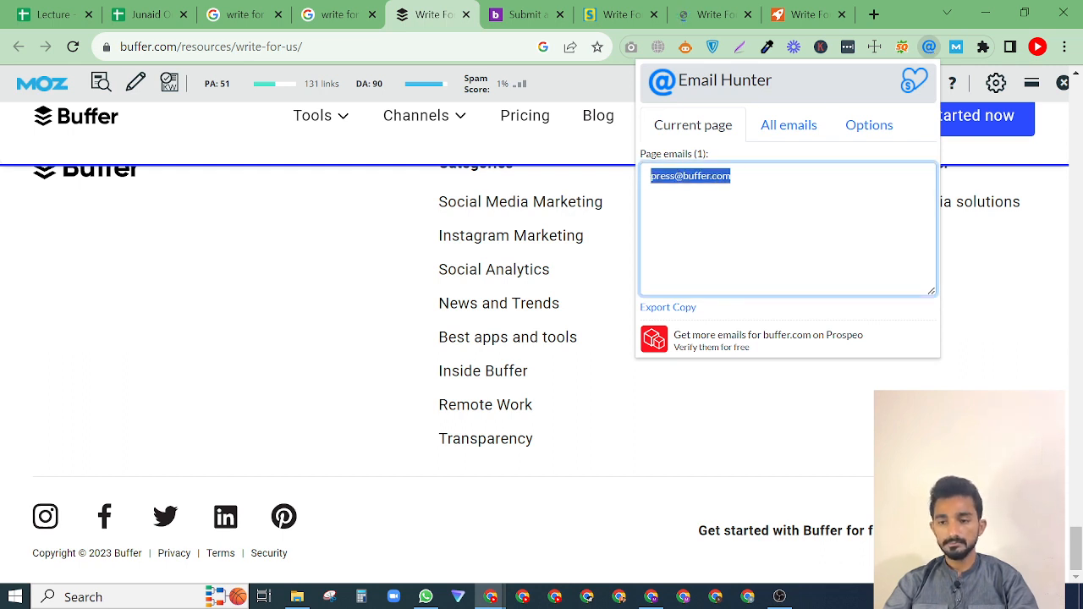
pyautogui.tripleClick(696, 175)
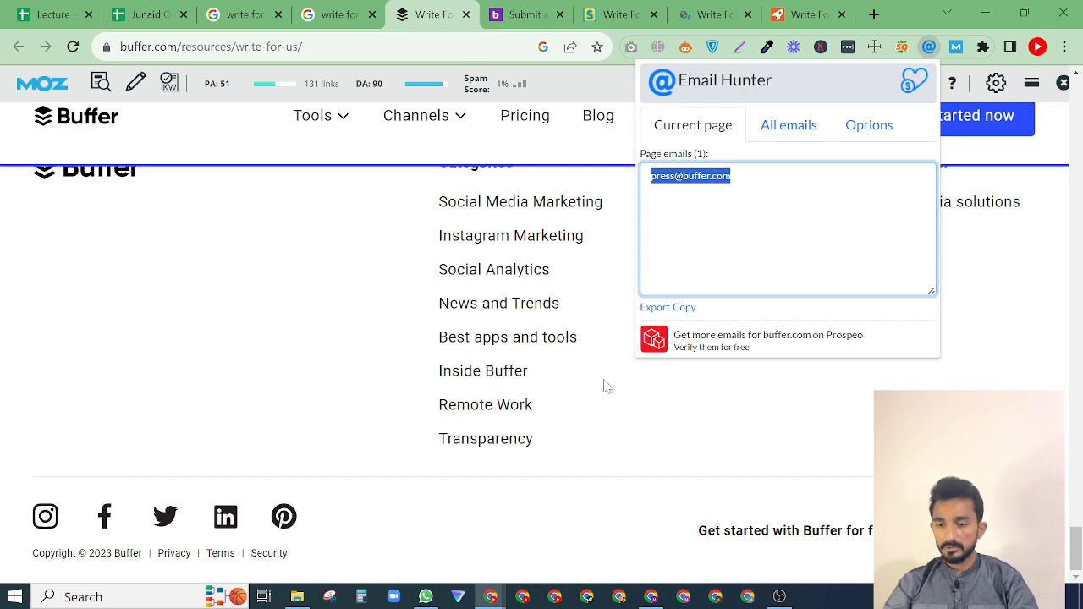
pyautogui.click(604, 445)
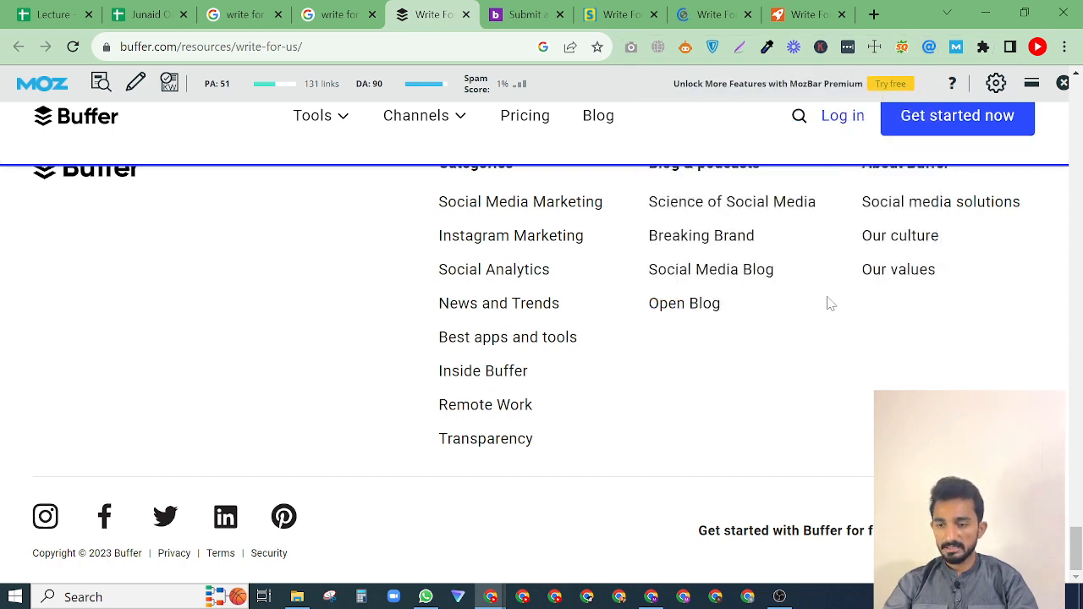
pyautogui.scroll(1, 830, 304)
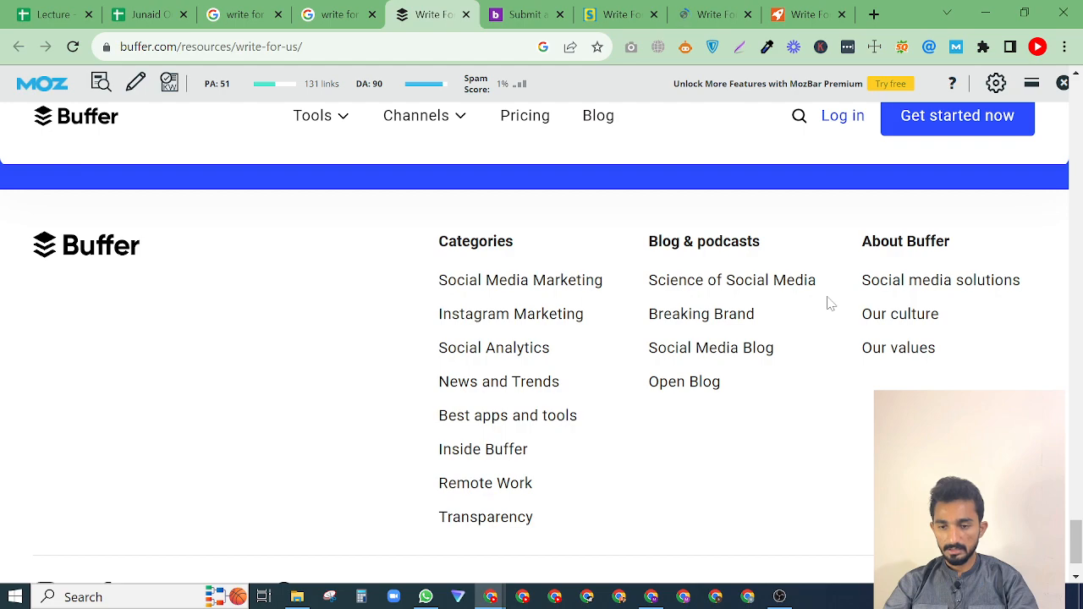
pyautogui.scroll(10, 830, 304)
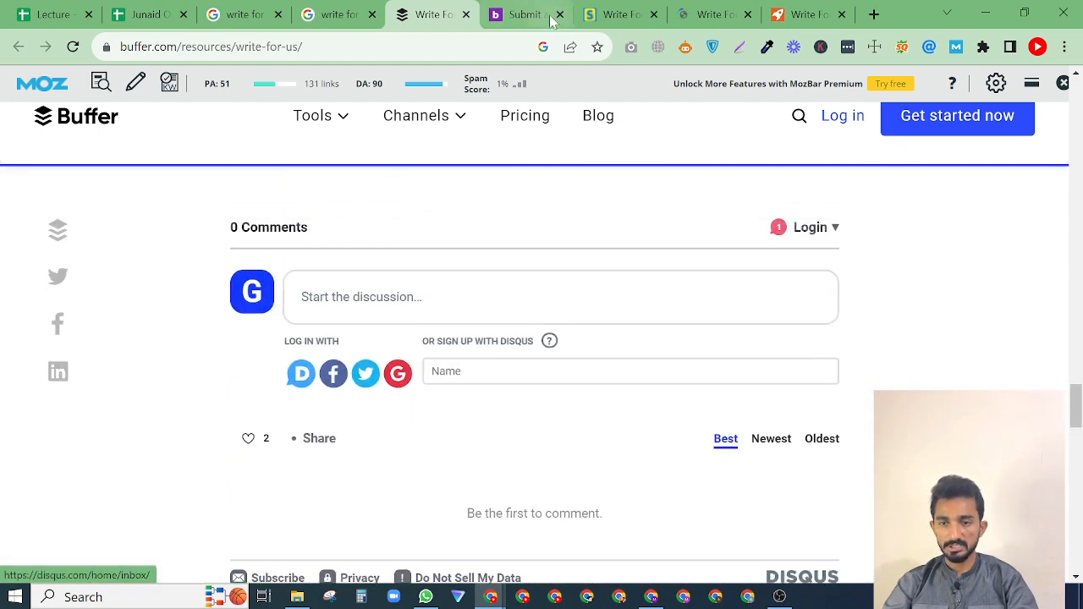
# Switch to buildd's write-for-us page and look up its contact emails with Email Hunter.
pyautogui.click(550, 15)
pyautogui.click(931, 49)
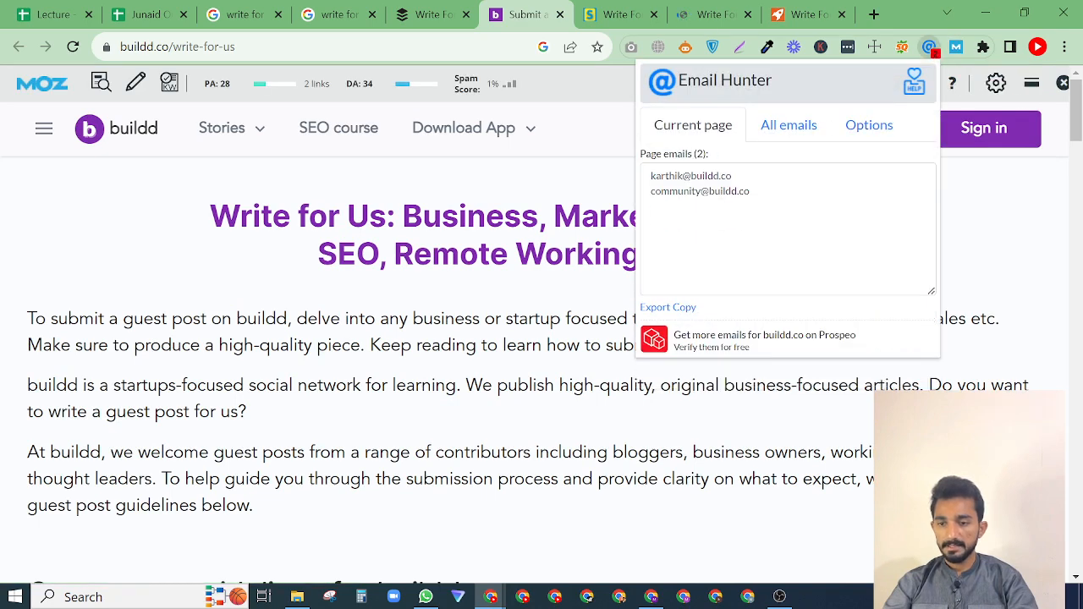
pyautogui.tripleClick(692, 176)
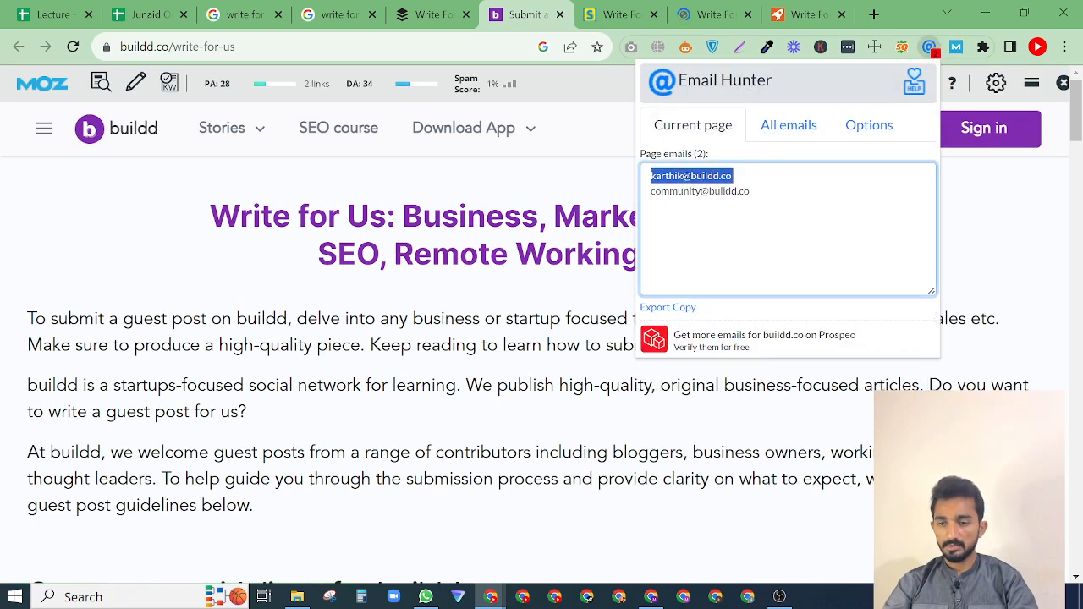
pyautogui.tripleClick(677, 191)
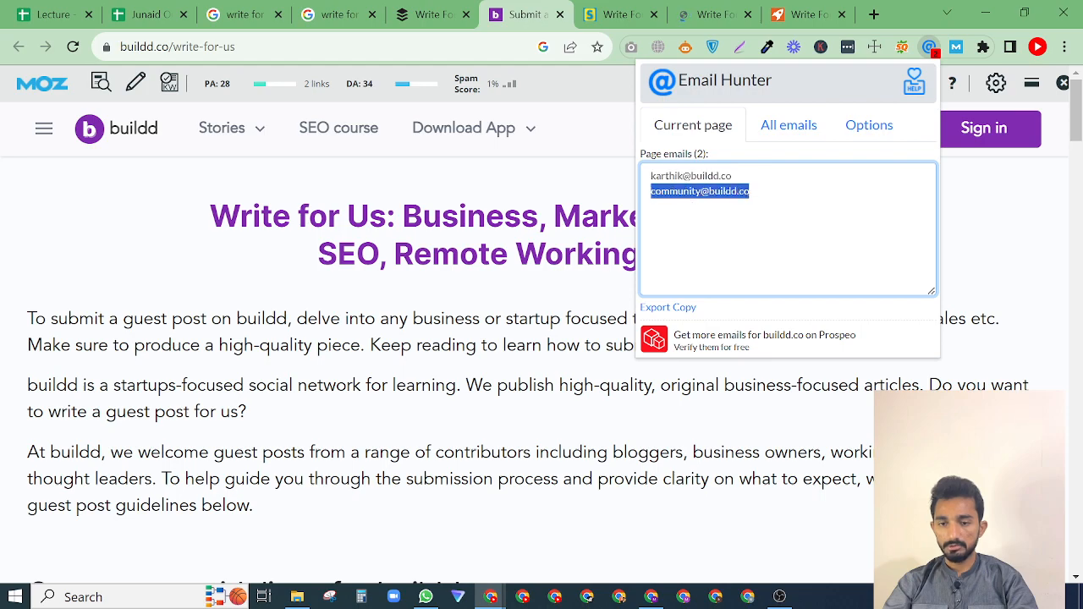
pyautogui.click(564, 188)
# Skim buildd's guest post guidelines down to the footer and open the site's Contact Us page.
pyautogui.scroll(-20, 602, 365)
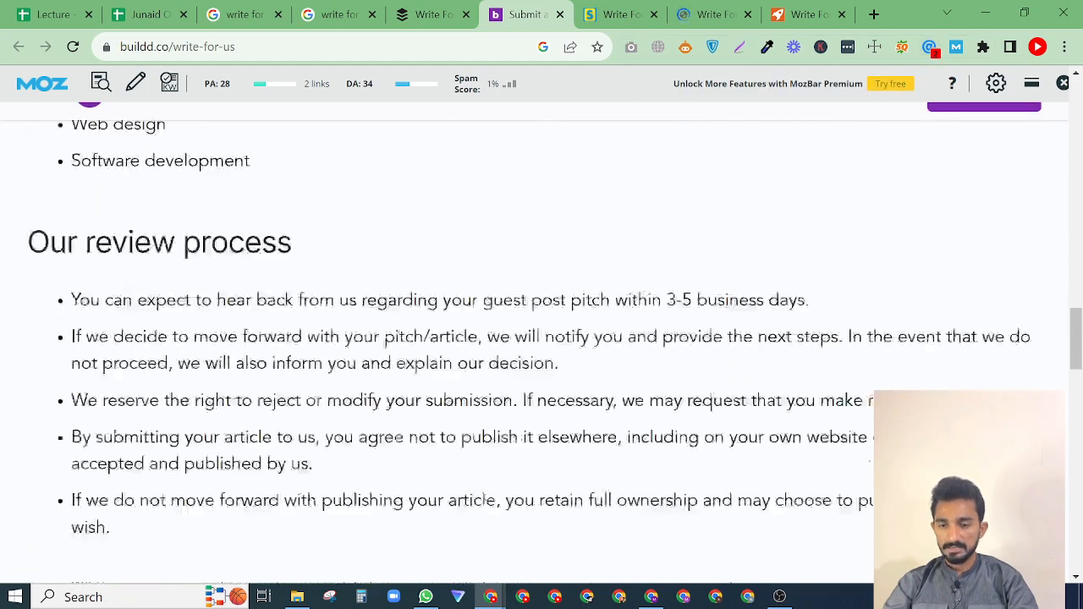
pyautogui.scroll(-1, 601, 367)
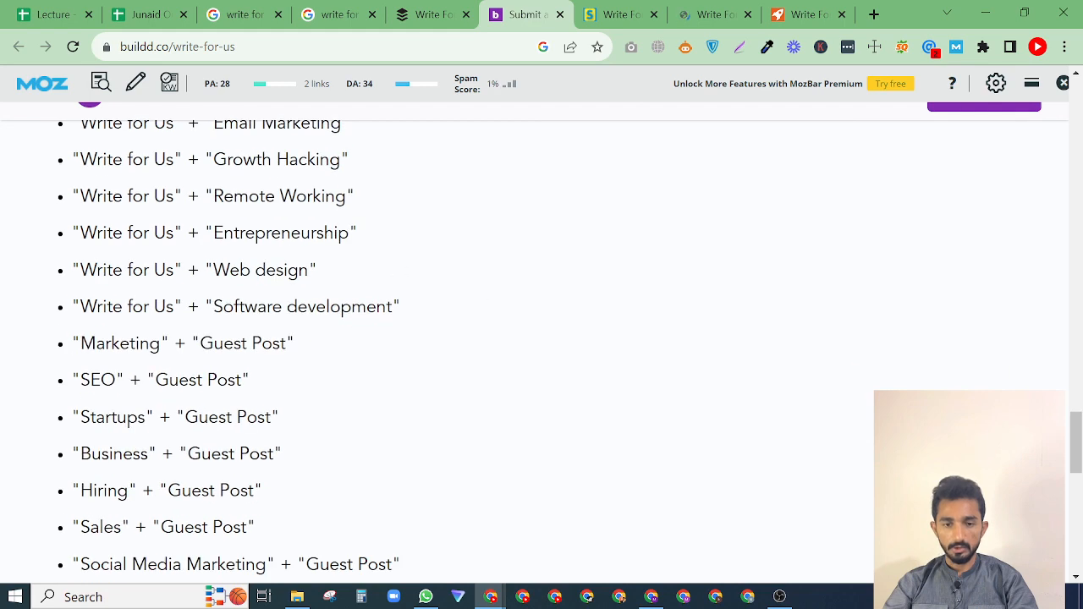
pyautogui.scroll(-8, 250, 466)
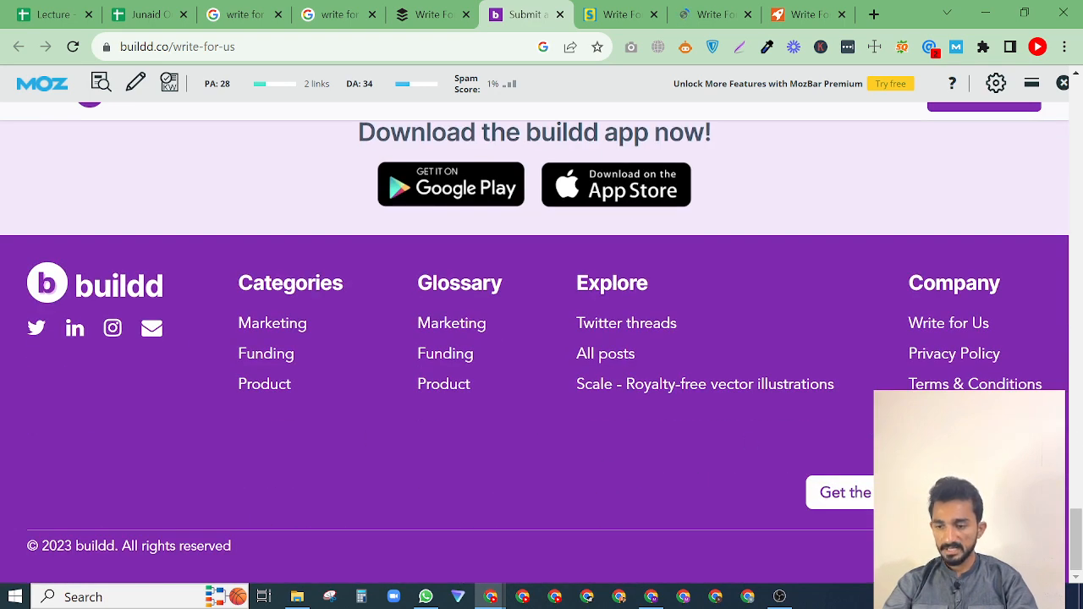
pyautogui.click(944, 415)
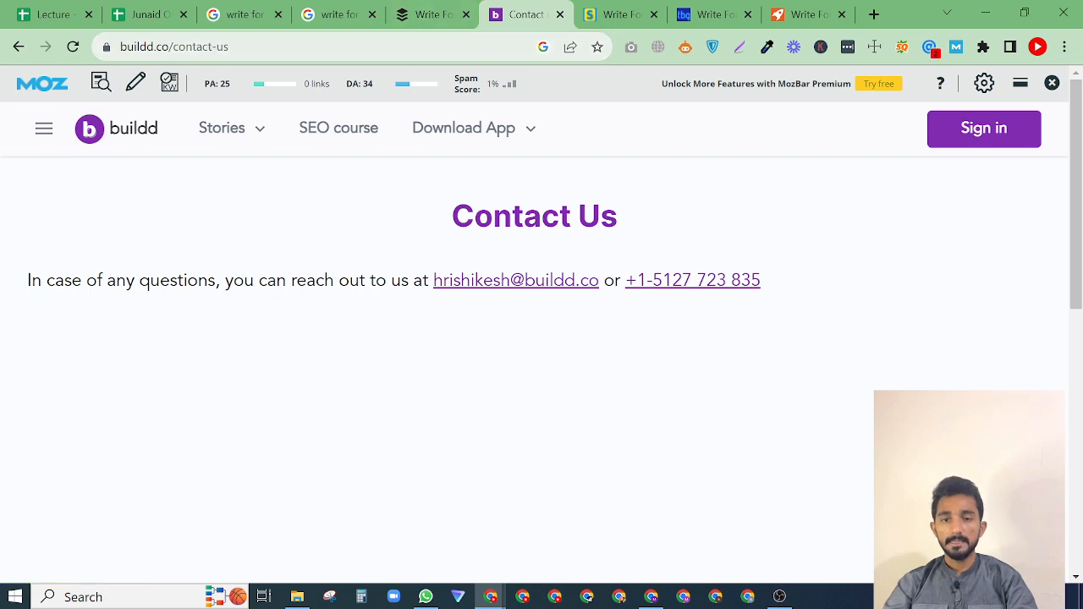
# Copy buildd's root address from its page URL into cell A2 under Publishing Site in the Junaid Outreach sheet.
pyautogui.click(154, 47)
pyautogui.hotkey('shift', 'Home')
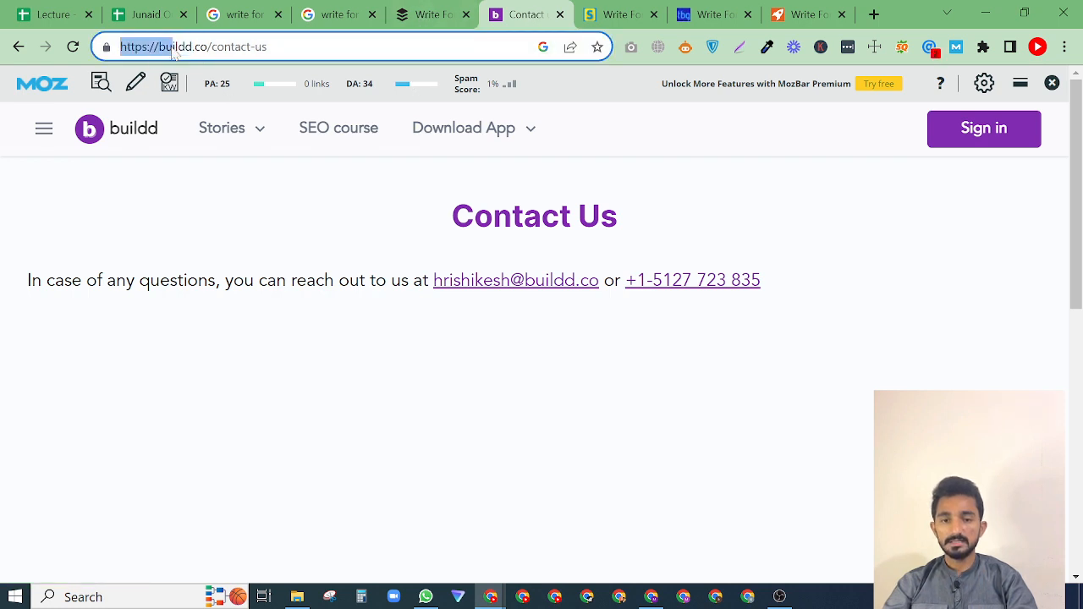
pyautogui.moveTo(208, 48); pyautogui.dragTo(121, 49)
pyautogui.hotkey('ctrl', 'c')
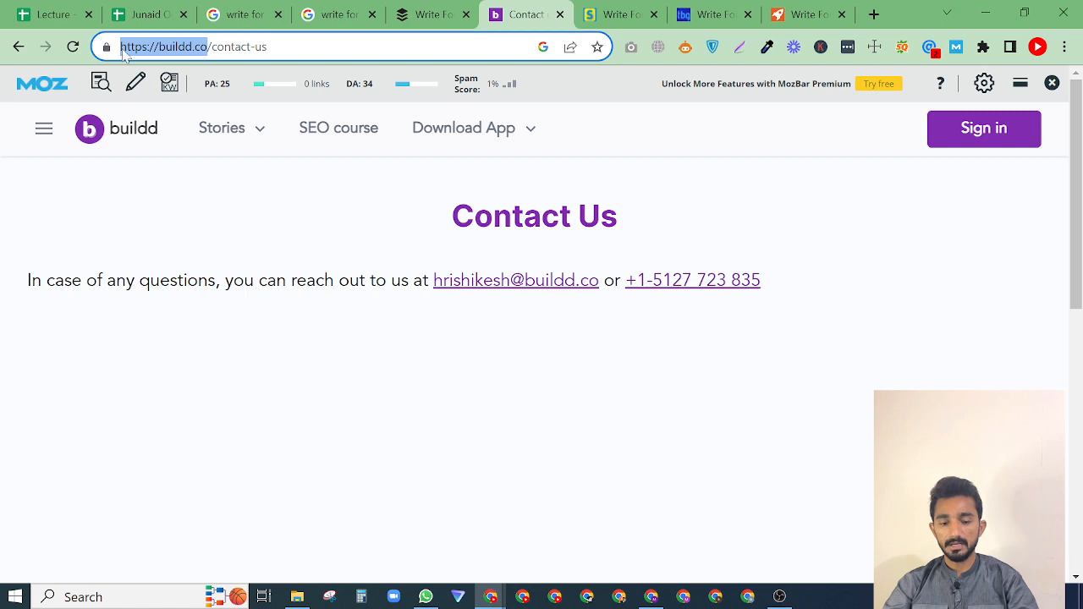
pyautogui.click(145, 12)
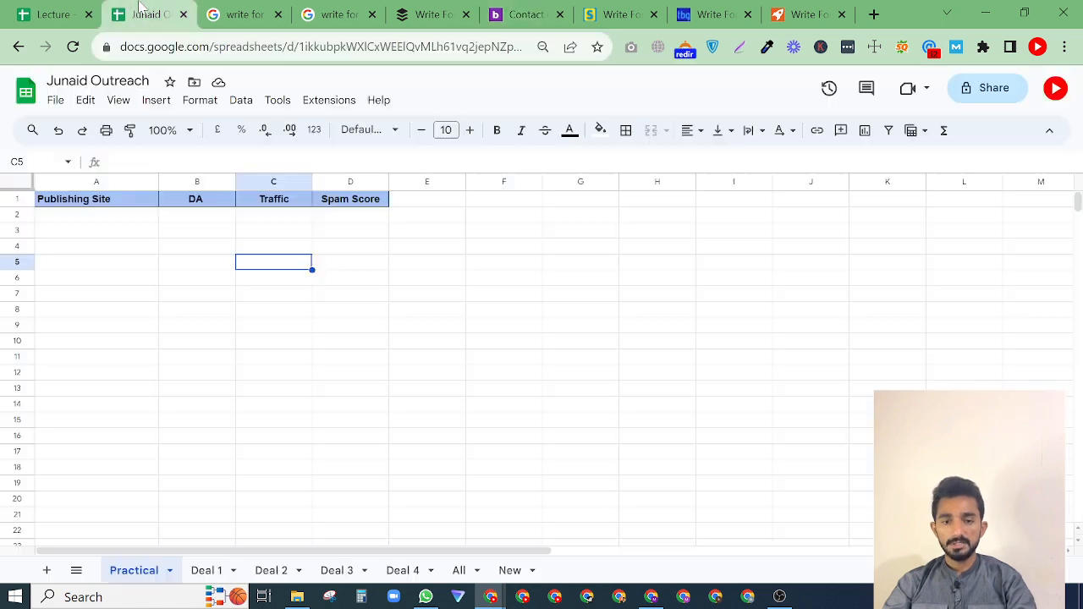
pyautogui.doubleClick(81, 216)
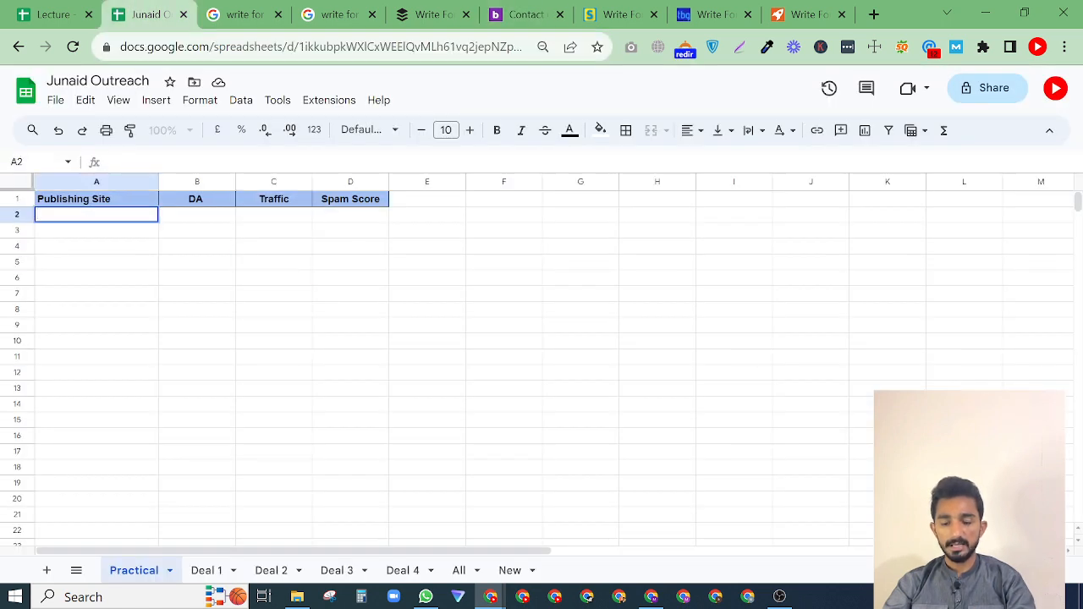
pyautogui.hotkey('ctrl', 'v')
pyautogui.click(124, 252)
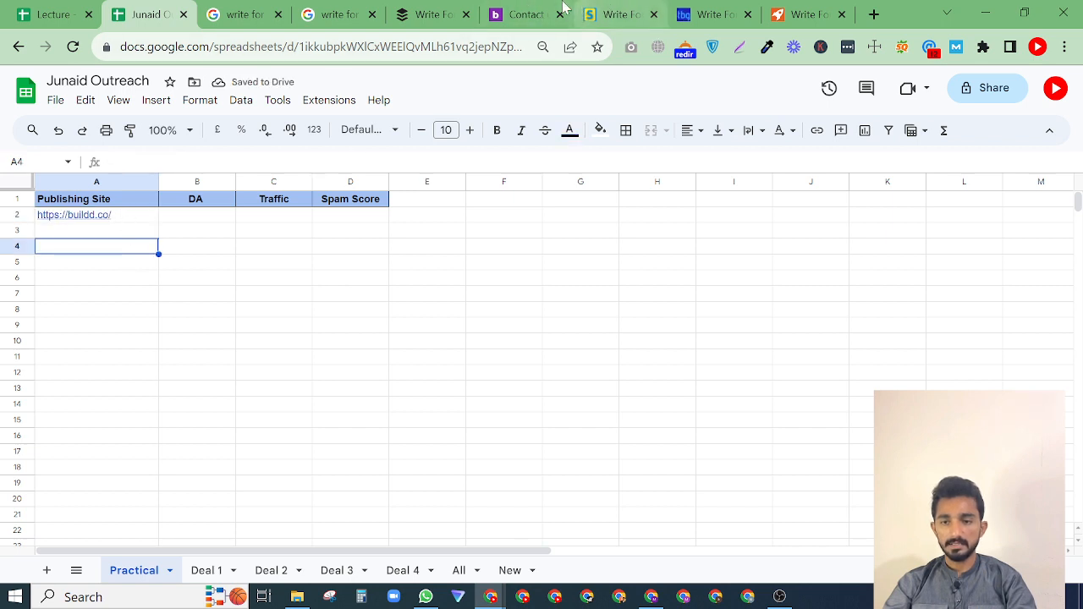
# Check buildd's domain authority in MozBar and enter 34 under DA in cell B2.
pyautogui.click(546, 9)
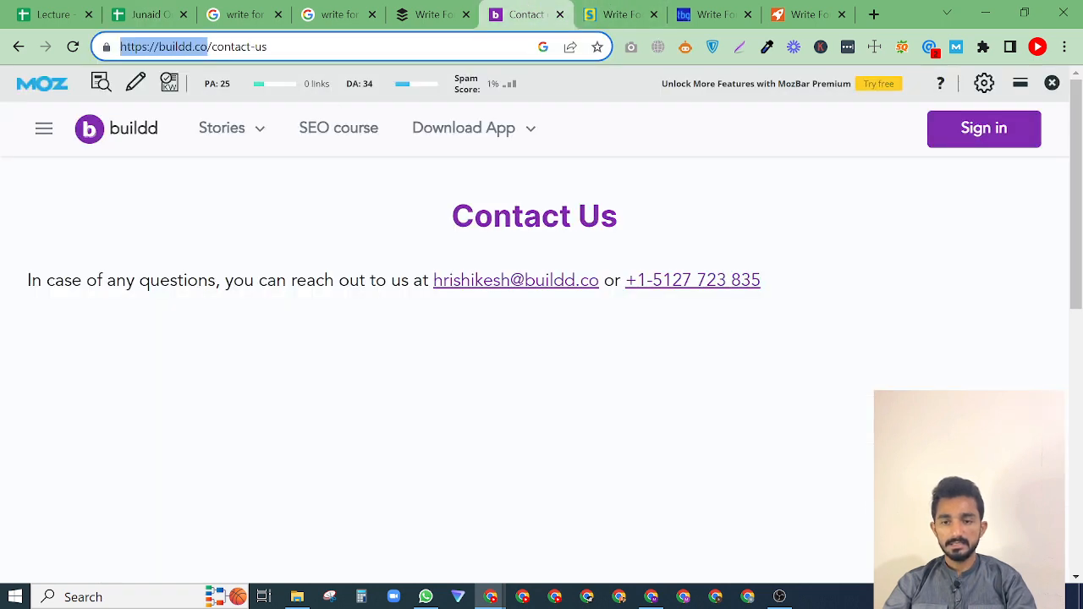
pyautogui.click(159, 8)
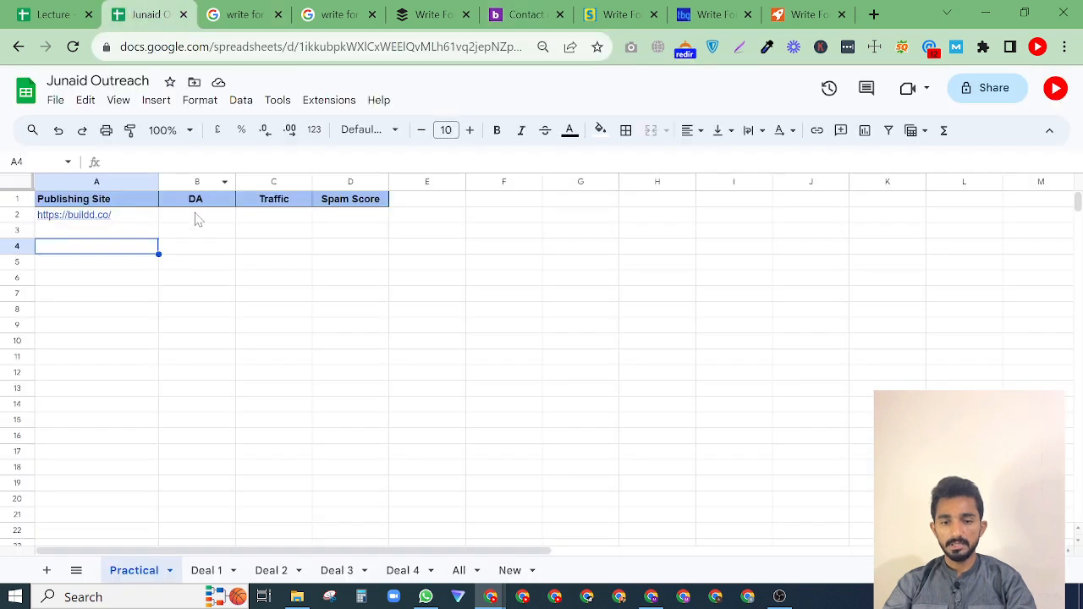
pyautogui.click(197, 216)
pyautogui.write('34')
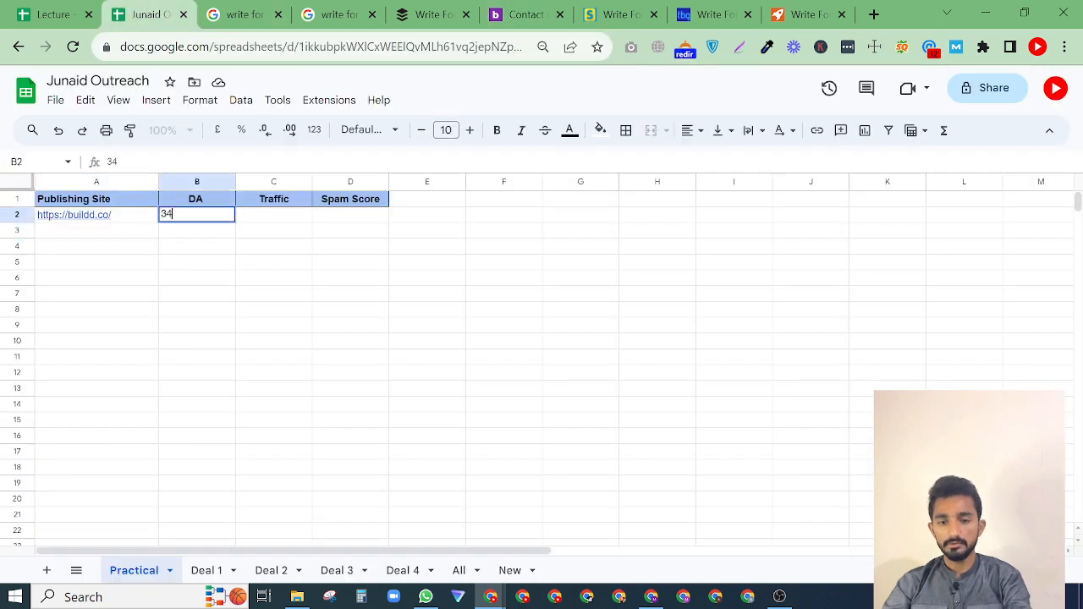
pyautogui.click(273, 223)
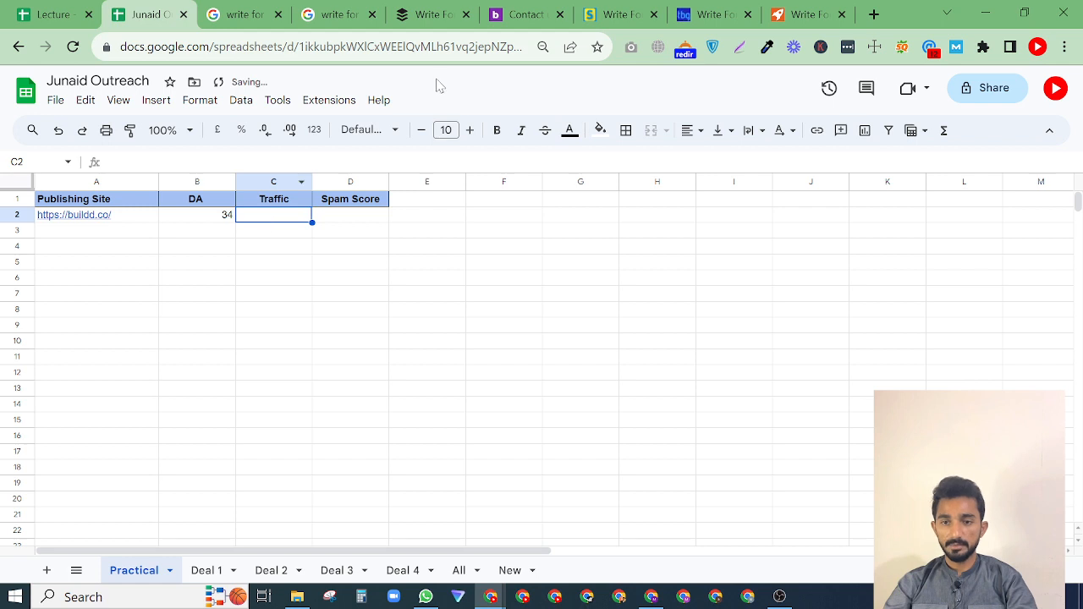
# Look up buildd's SEMrush SE Traffic with the SEOquake extension and enter 19.6K under Traffic in cell C2.
pyautogui.click(512, 8)
pyautogui.click(579, 85)
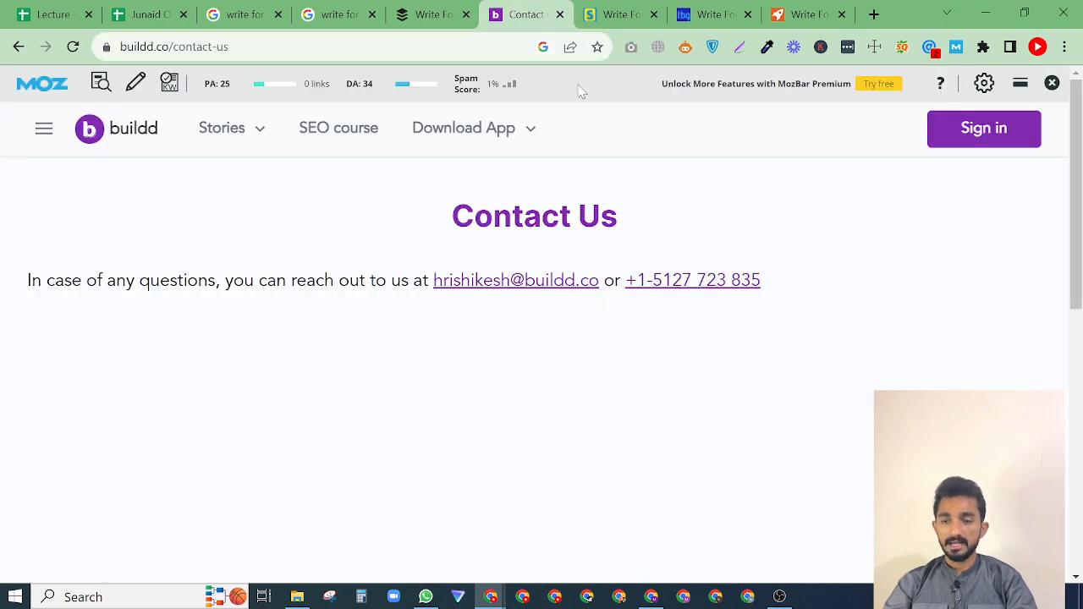
pyautogui.click(900, 51)
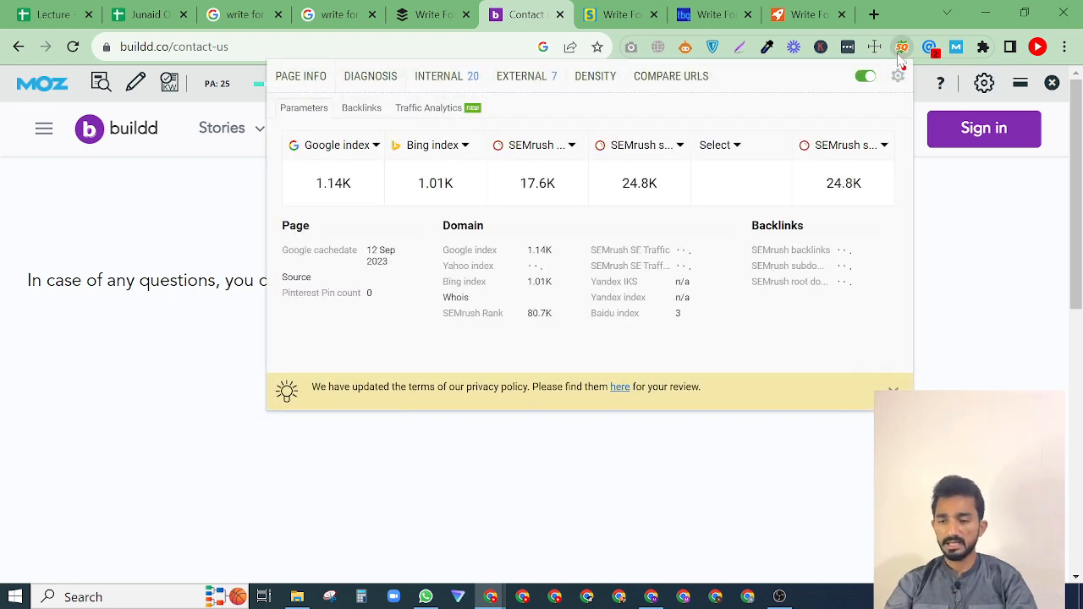
pyautogui.moveTo(683, 252)
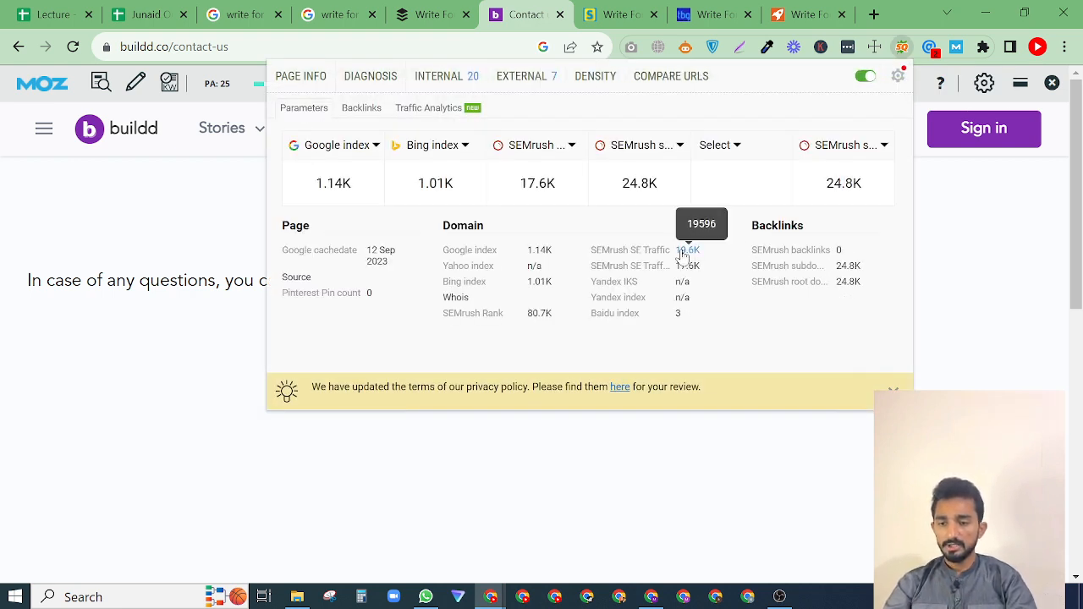
pyautogui.click(150, 12)
pyautogui.press('Return')
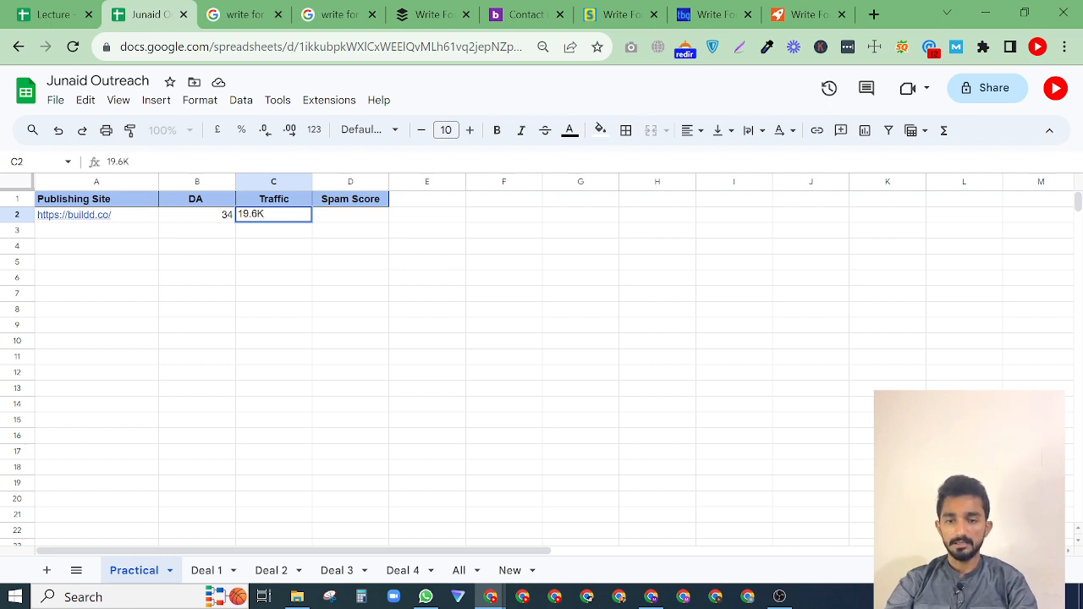
pyautogui.click(291, 268)
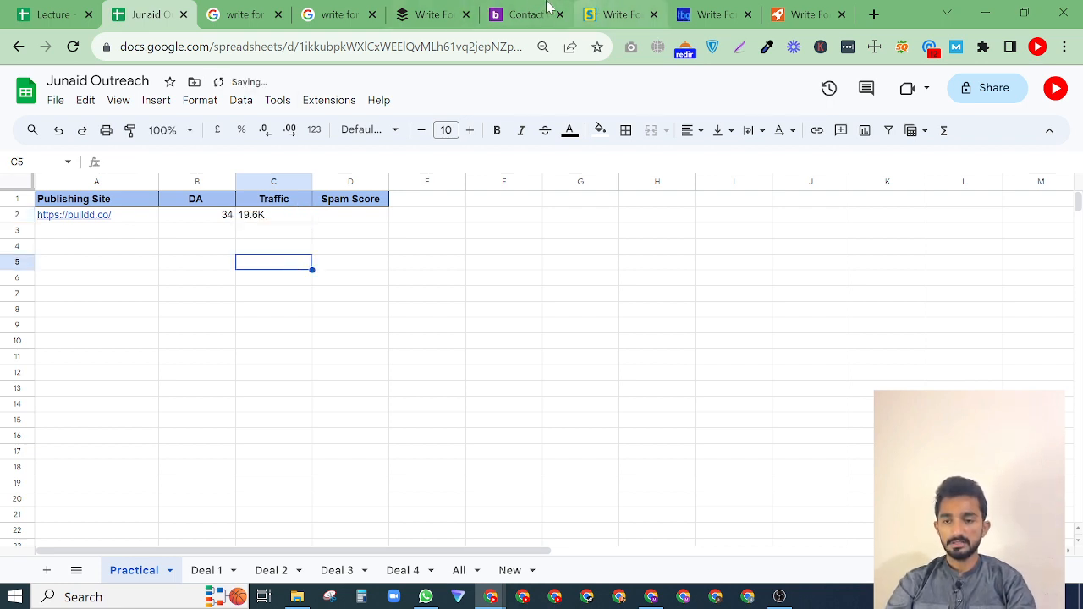
# Check buildd's spam score in MozBar and enter 1 under Spam Score in cell D2.
pyautogui.click(514, 10)
pyautogui.moveTo(459, 108)
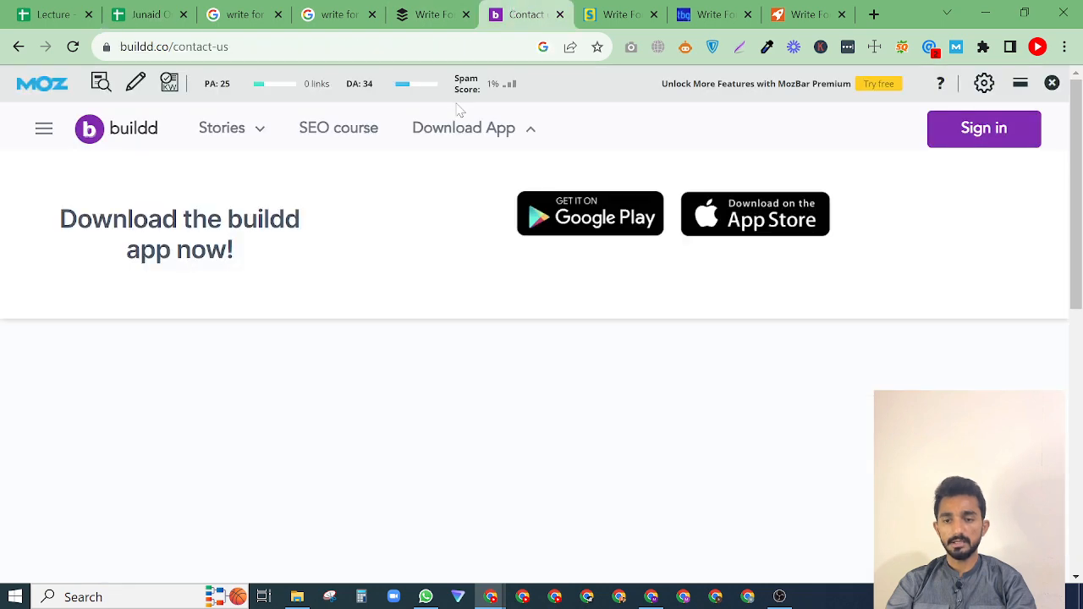
pyautogui.click(165, 13)
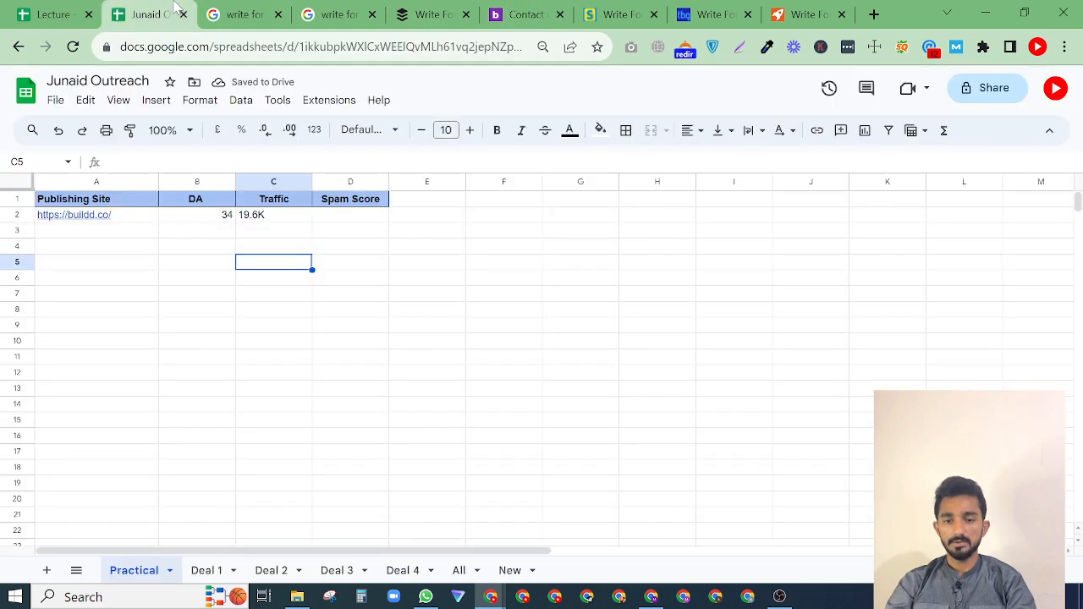
pyautogui.click(343, 217)
pyautogui.write('1')
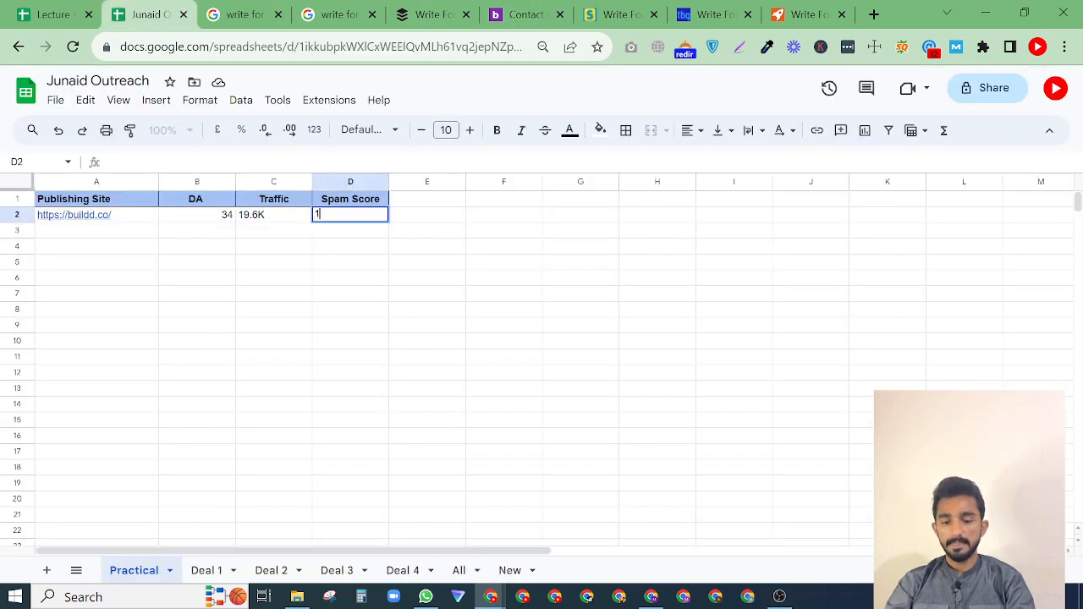
# Add an Email column header in cell E1 beside Spam Score and make it bold.
pyautogui.click(428, 202)
pyautogui.write('Con')
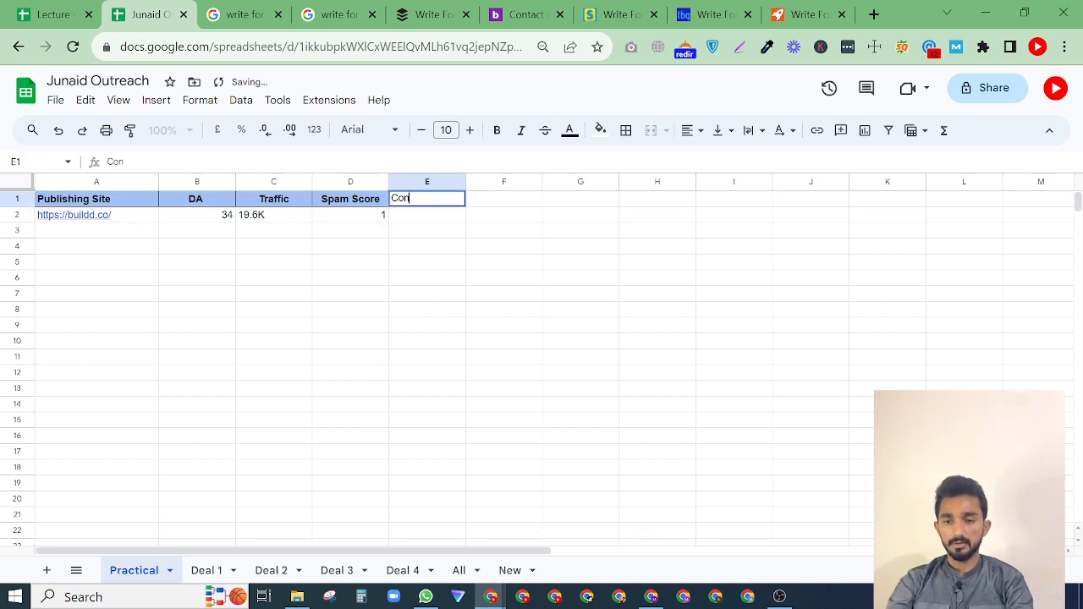
pyautogui.write('te')
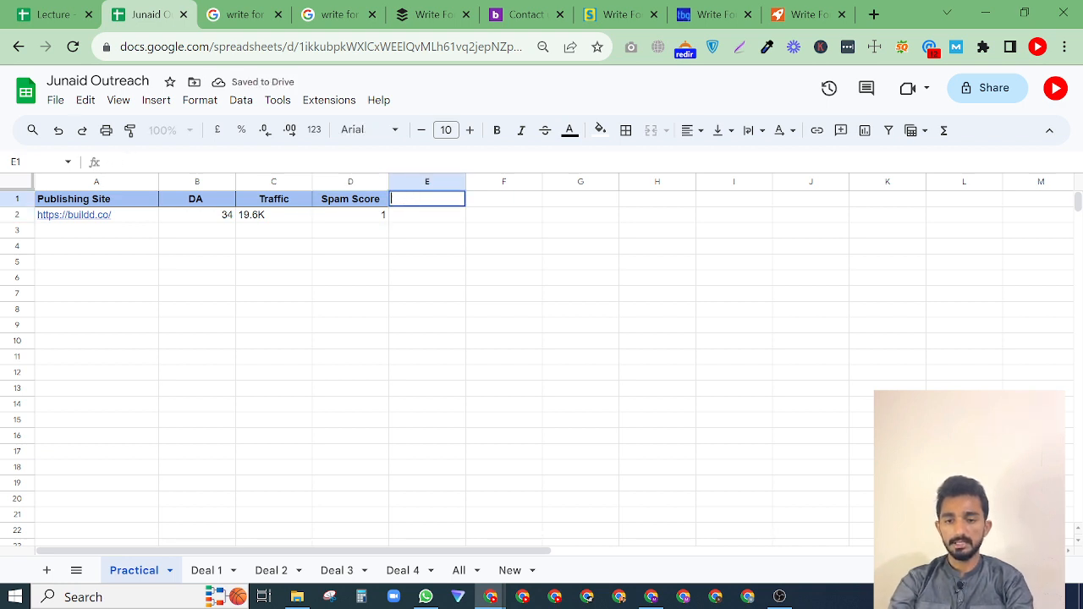
pyautogui.write('Emai')
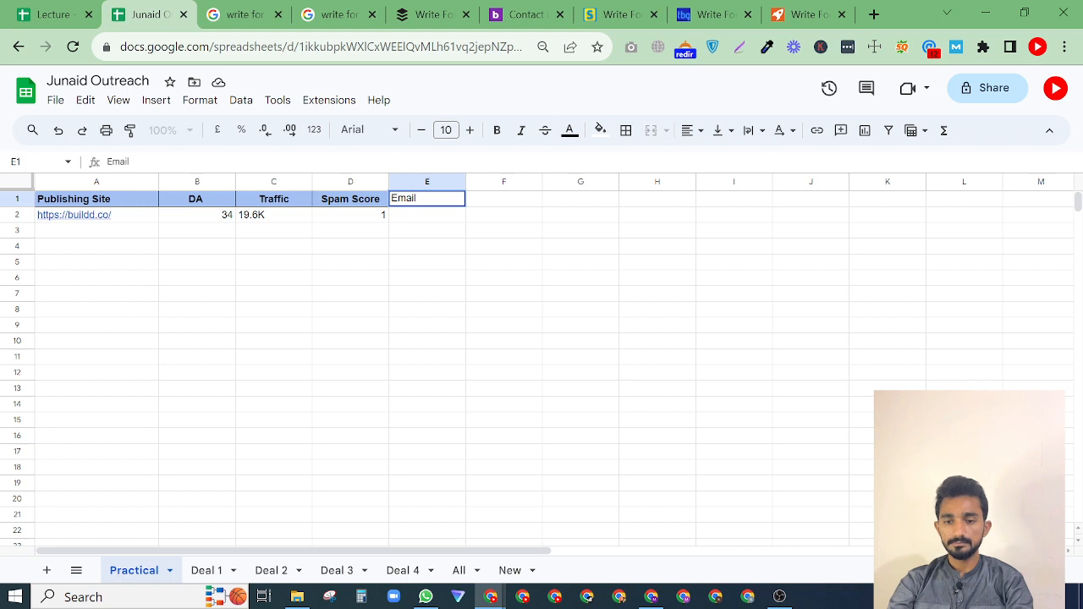
pyautogui.write('l')
pyautogui.press('Return')
pyautogui.click(420, 204)
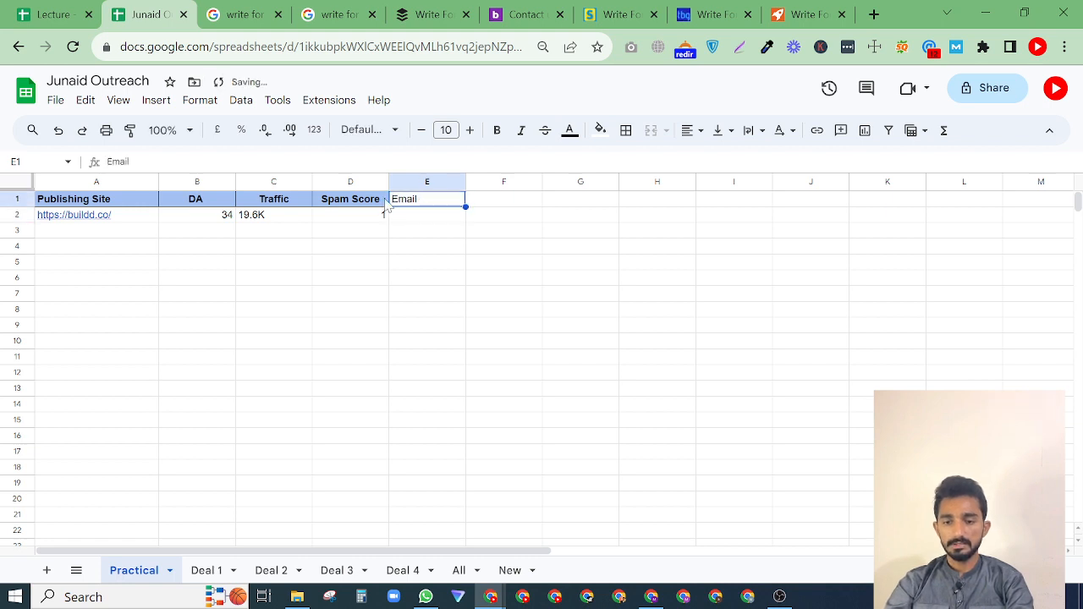
pyautogui.click(497, 129)
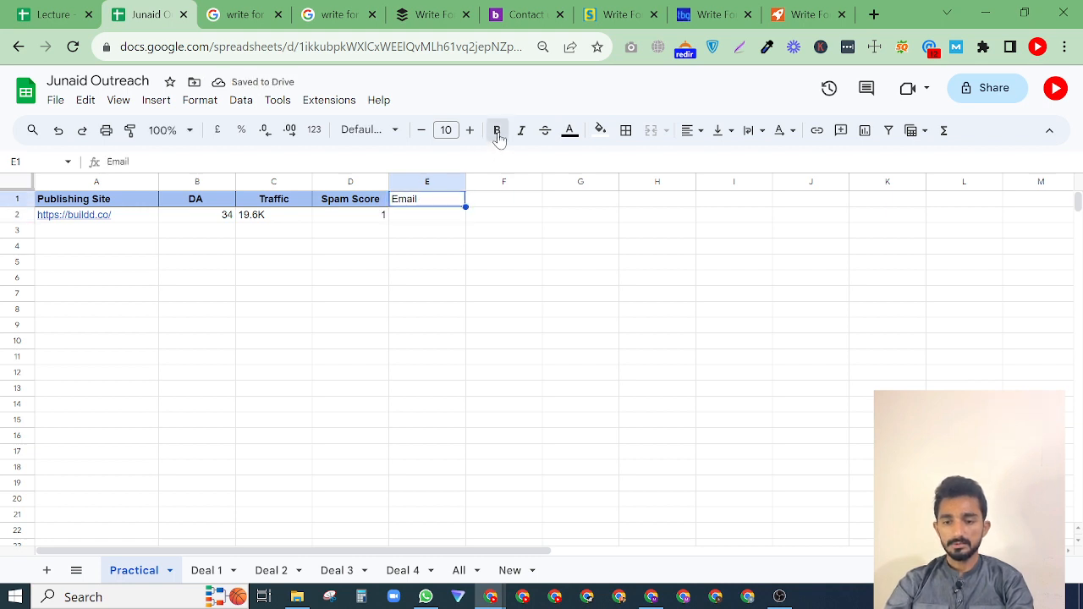
# Fill header cells D1:E1 with the same light blue as the other column headers.
pyautogui.click(387, 203)
pyautogui.keyDown('shift'); pyautogui.click(414, 203); pyautogui.keyUp('shift')
pyautogui.click(599, 130)
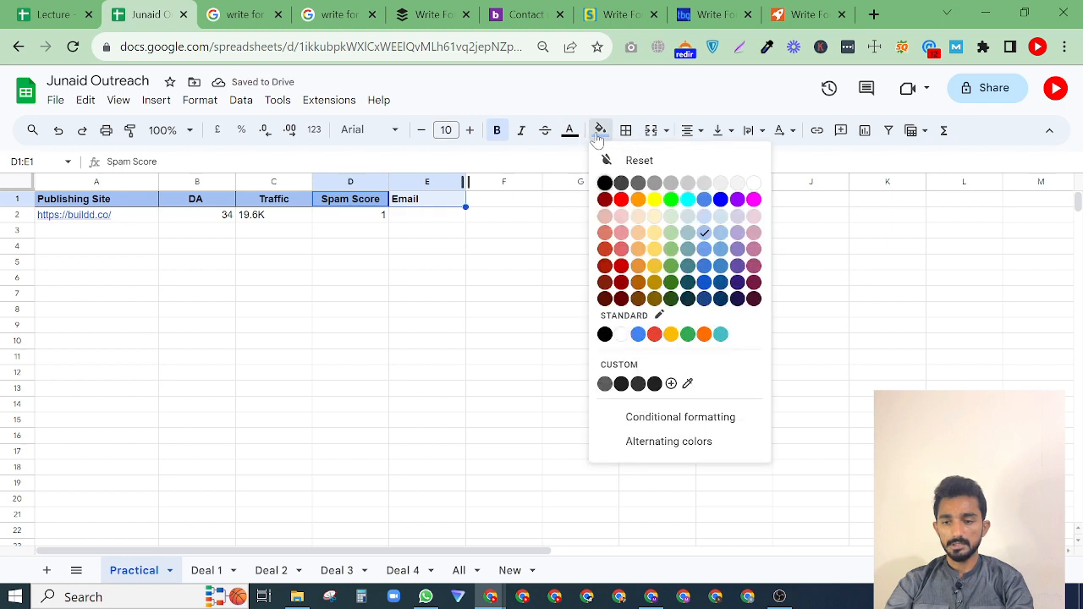
pyautogui.click(704, 233)
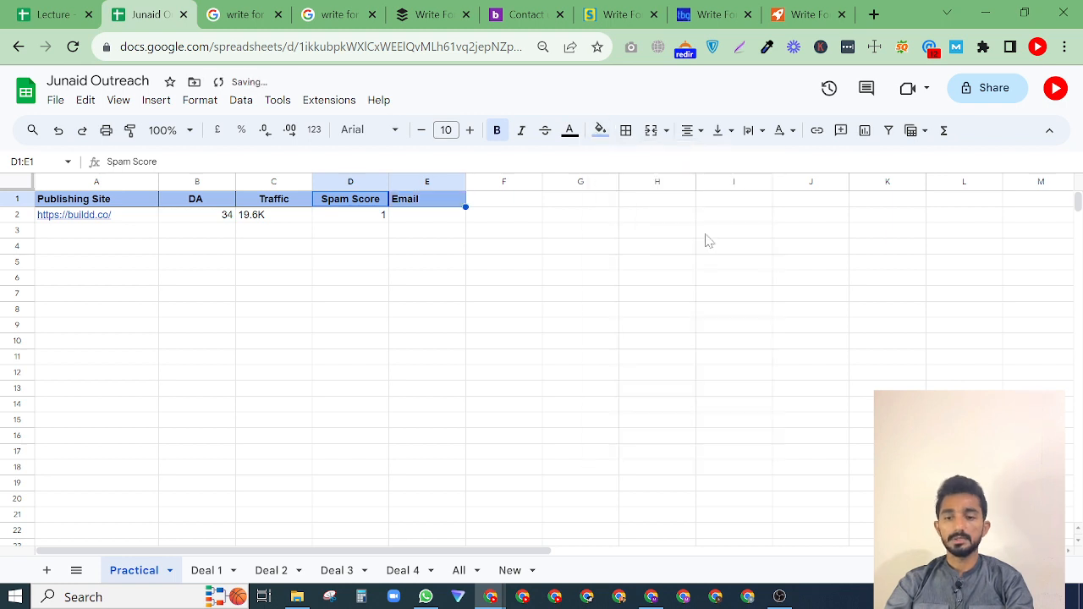
pyautogui.click(594, 255)
# Copy the email address from buildd's contact page into cell E2 and widen column E to fit it.
pyautogui.click(435, 218)
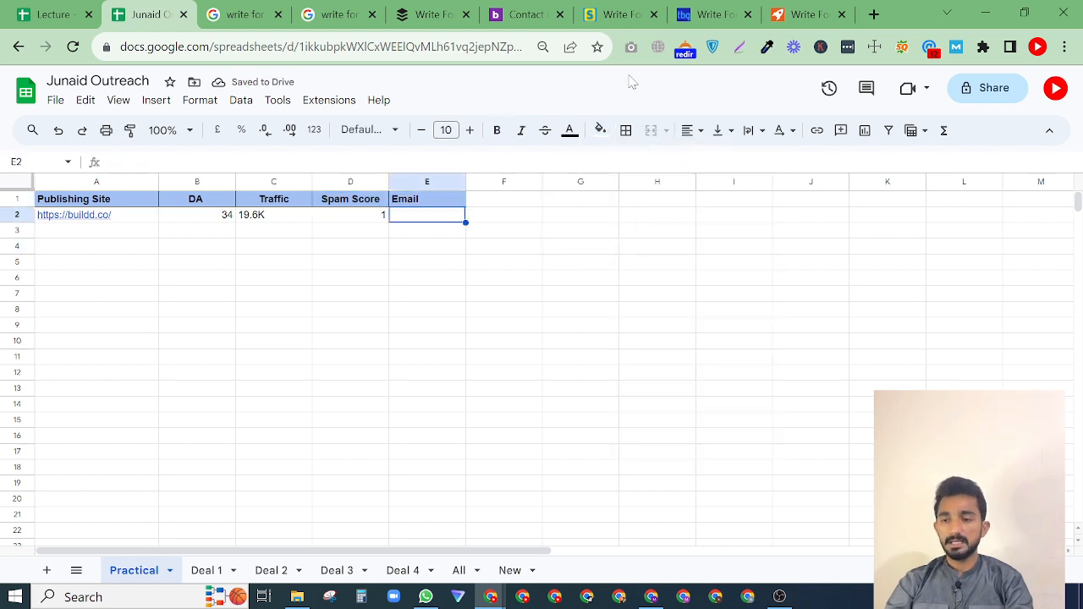
pyautogui.click(518, 14)
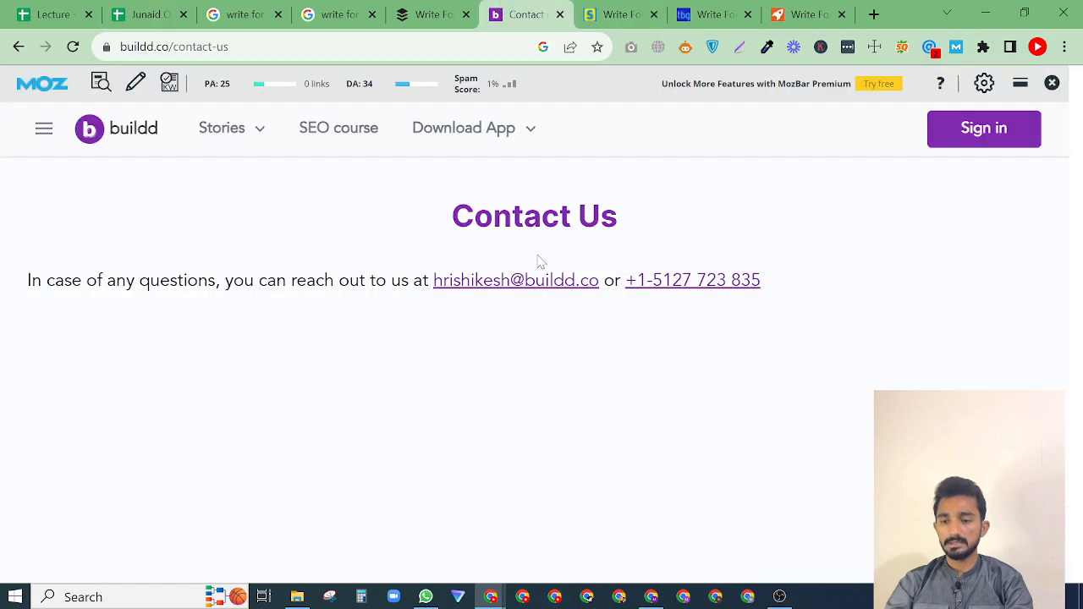
pyautogui.moveTo(433, 280); pyautogui.dragTo(597, 286)
pyautogui.hotkey('ctrl', 'c')
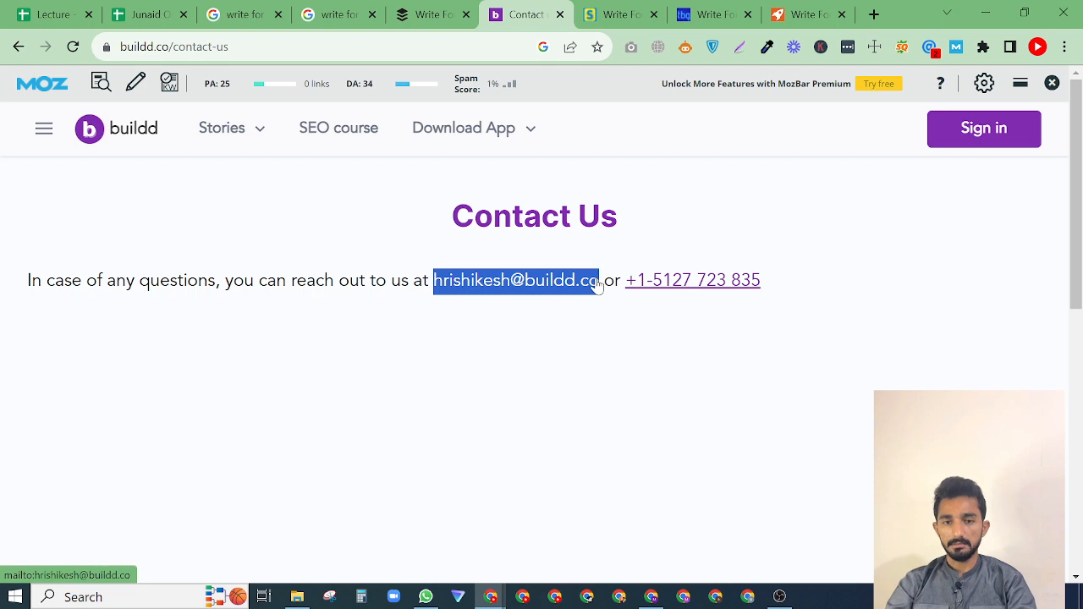
pyautogui.click(148, 15)
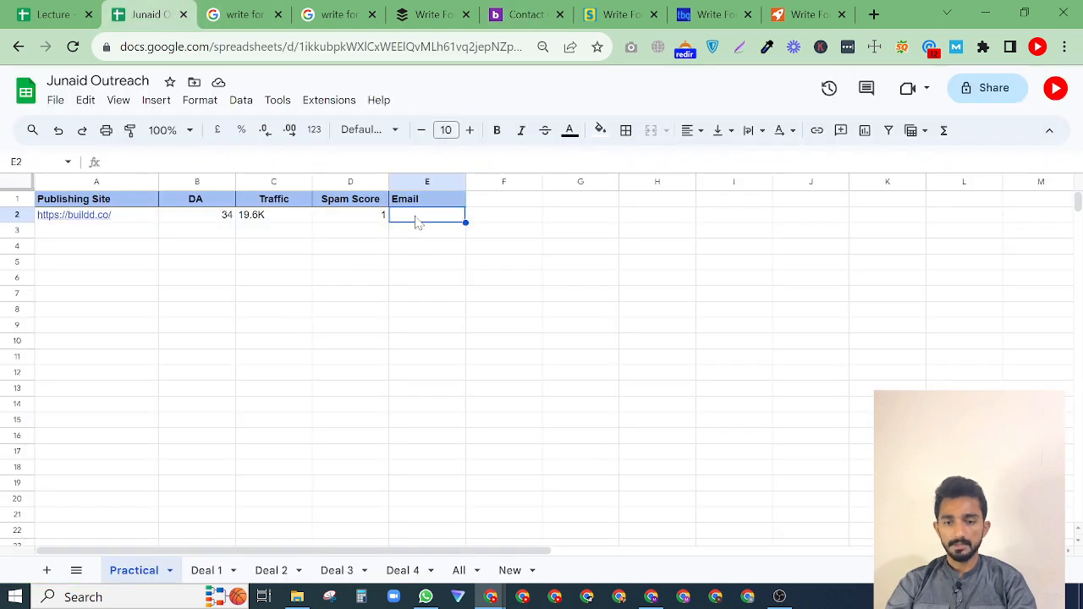
pyautogui.hotkey('ctrl', 'v')
pyautogui.click(421, 295)
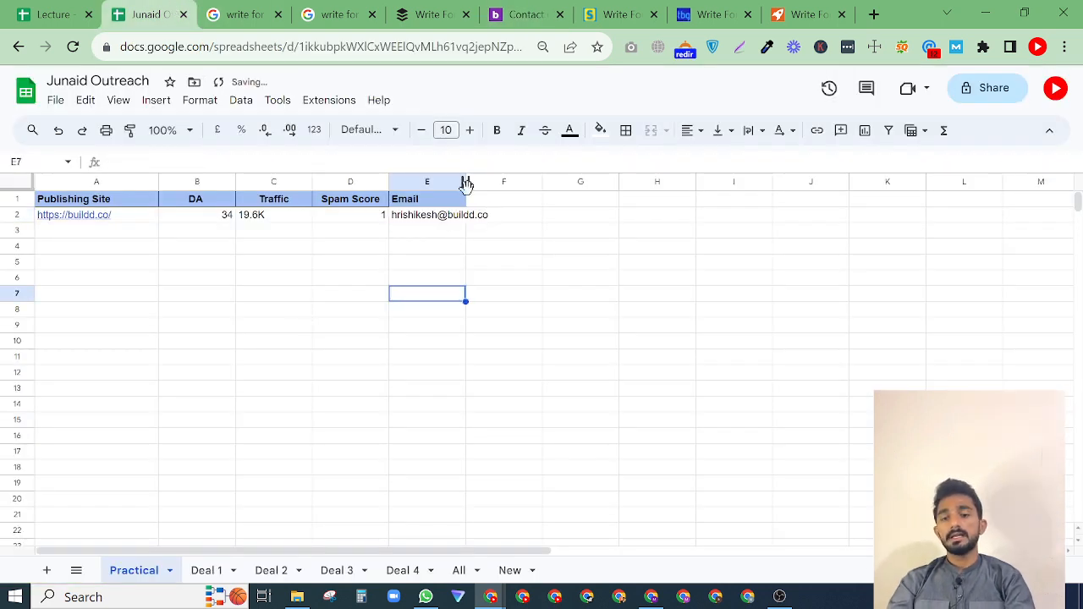
pyautogui.moveTo(464, 183); pyautogui.dragTo(507, 183)
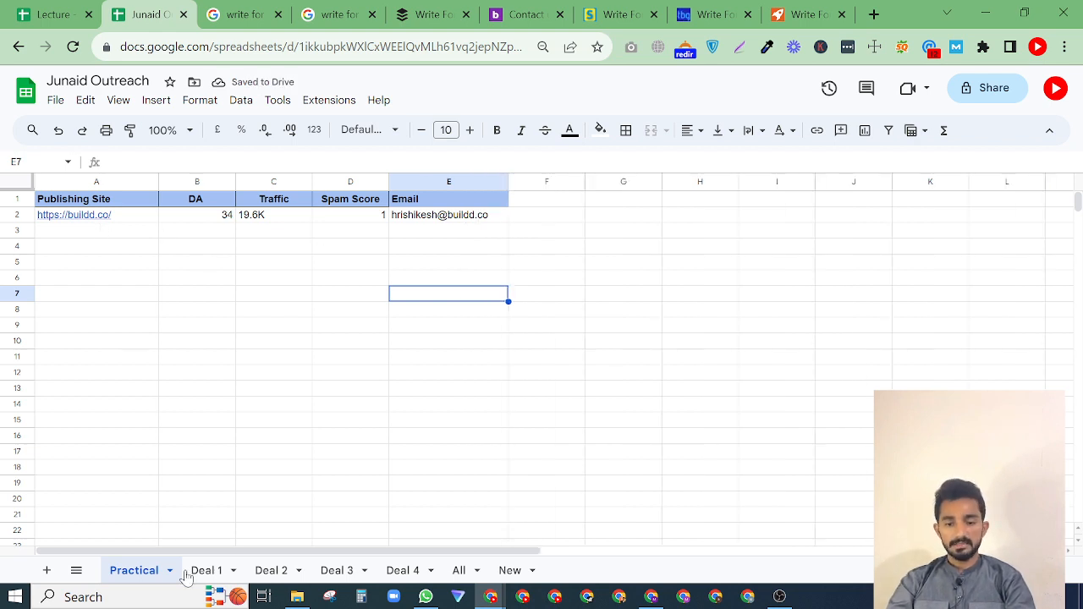
# Rename the Practical sheet as Business.
pyautogui.doubleClick(144, 578)
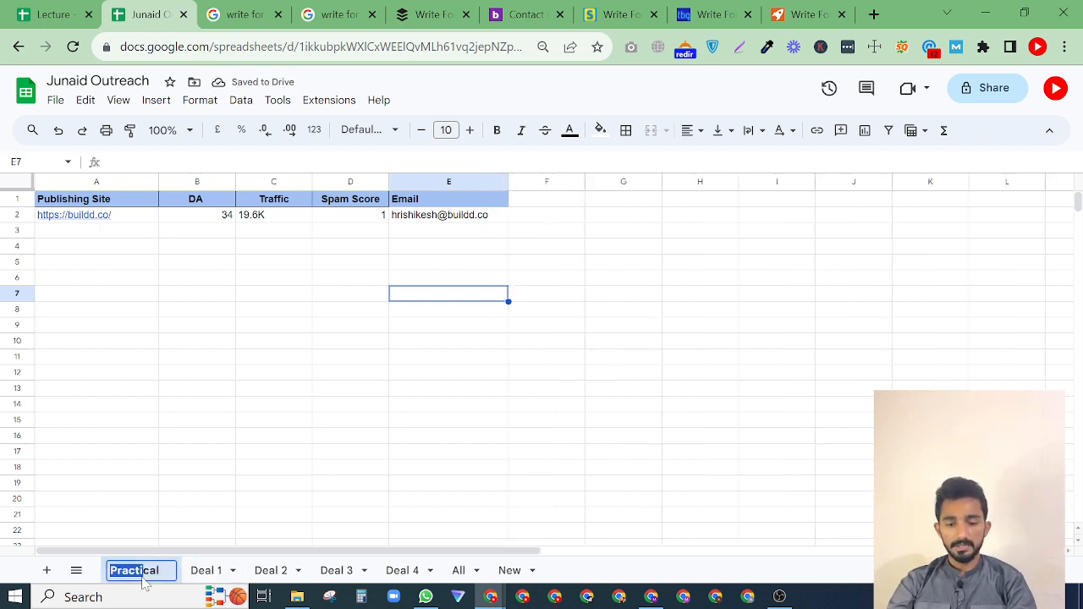
pyautogui.write('Bu')
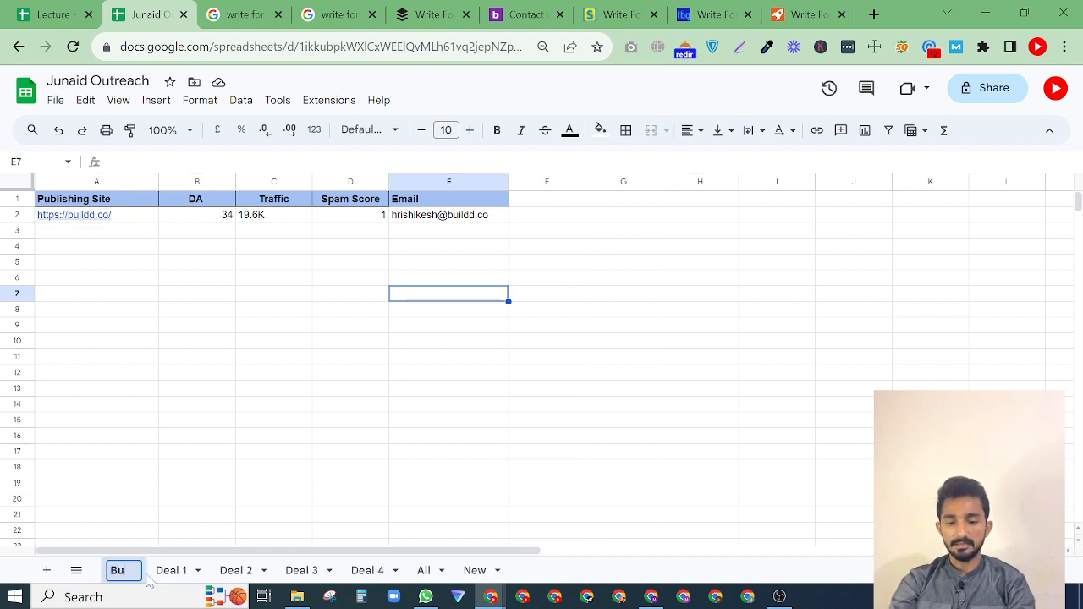
pyautogui.write('siness')
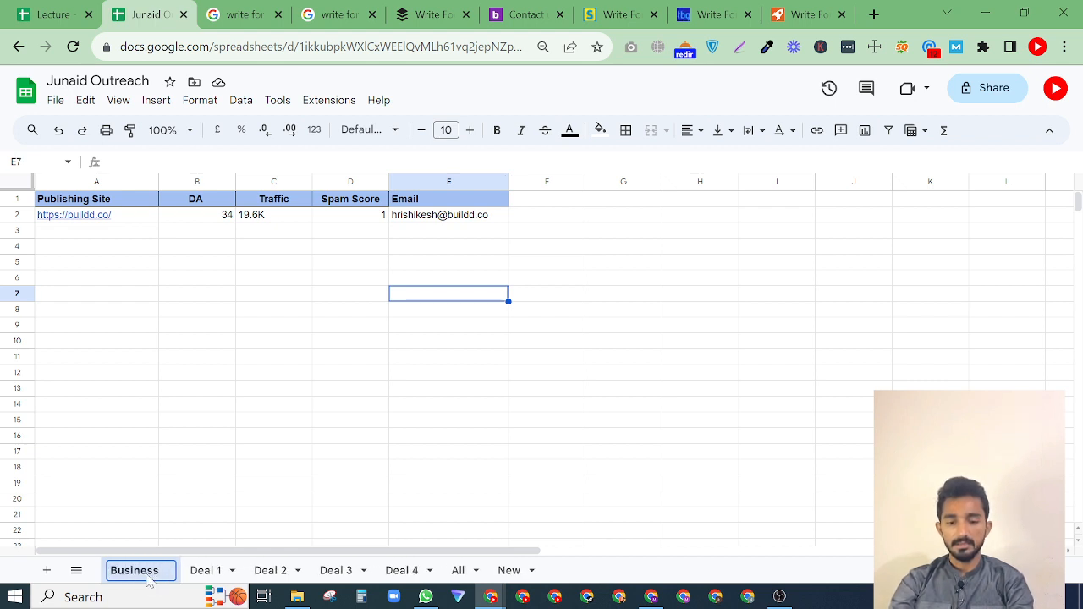
pyautogui.press('Return')
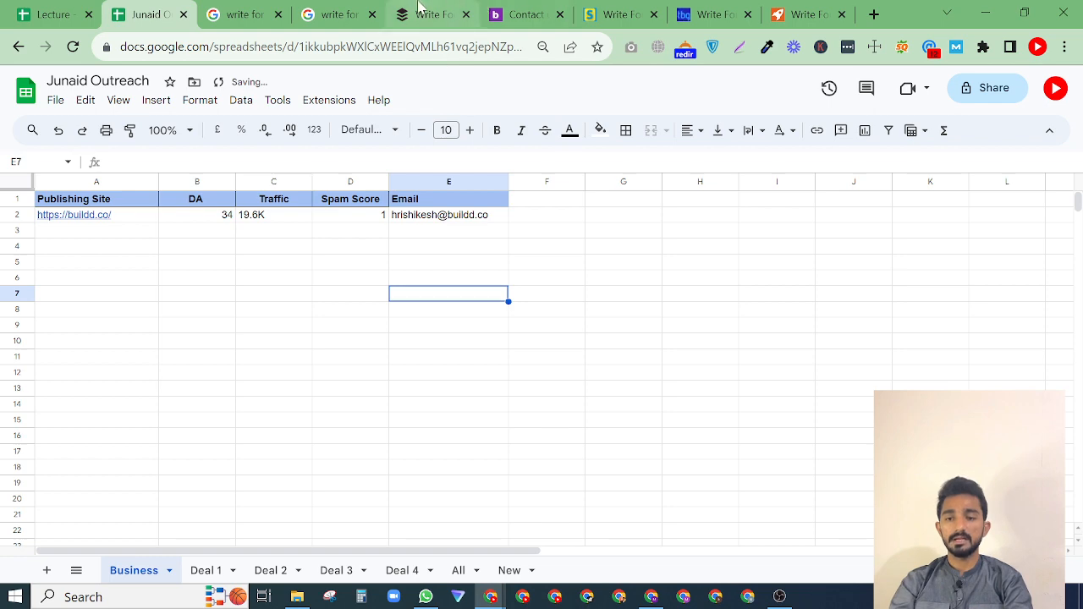
# Review the "write for us" business results and check startup.info's write-for-us page for emails with the Email Hunter extension.
pyautogui.click(349, 12)
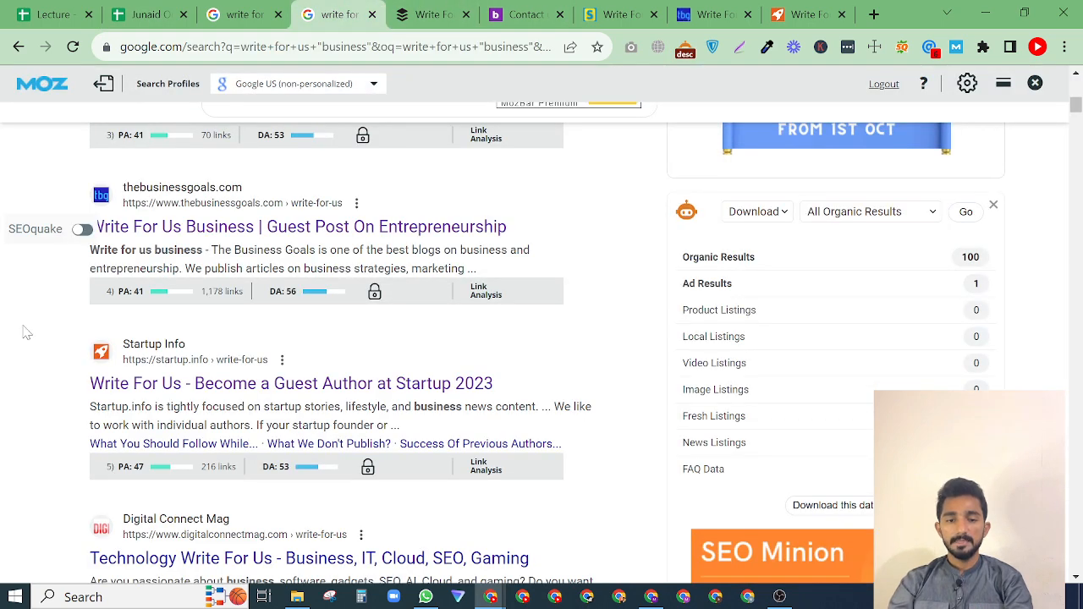
pyautogui.scroll(-1, 25, 330)
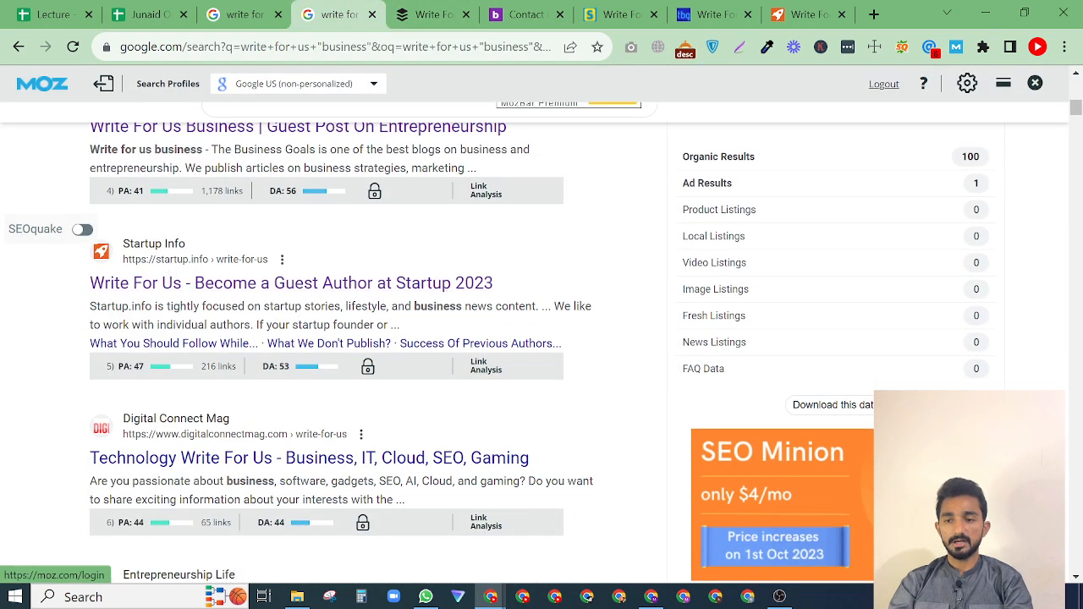
pyautogui.click(803, 14)
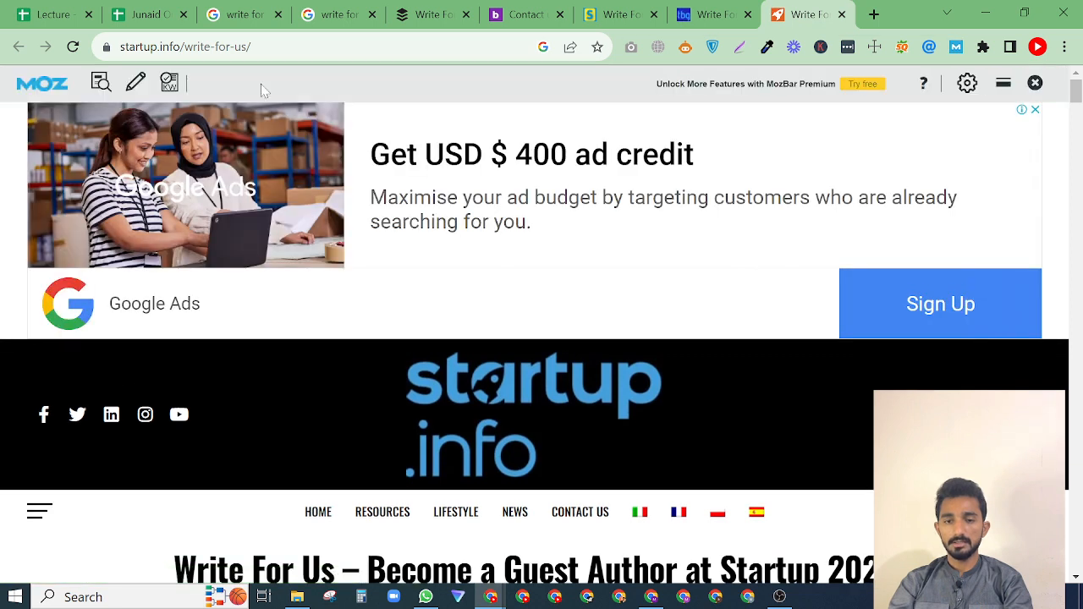
pyautogui.click(930, 47)
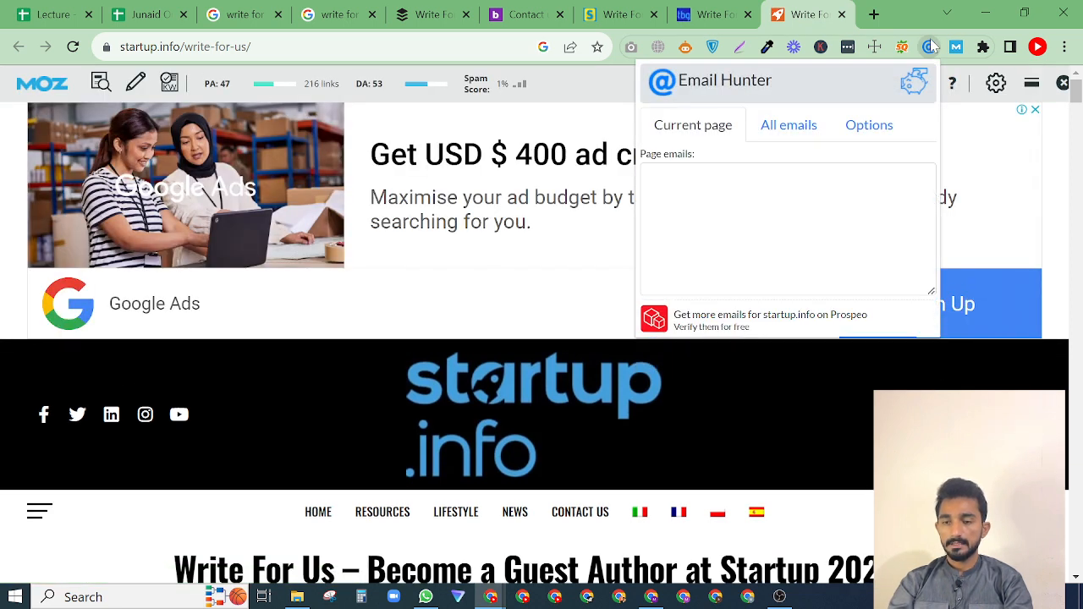
pyautogui.click(573, 327)
# Read through startup.info's write-for-us page, including its contact forms and comments, for a way to contact the site.
pyautogui.scroll(-7, 572, 327)
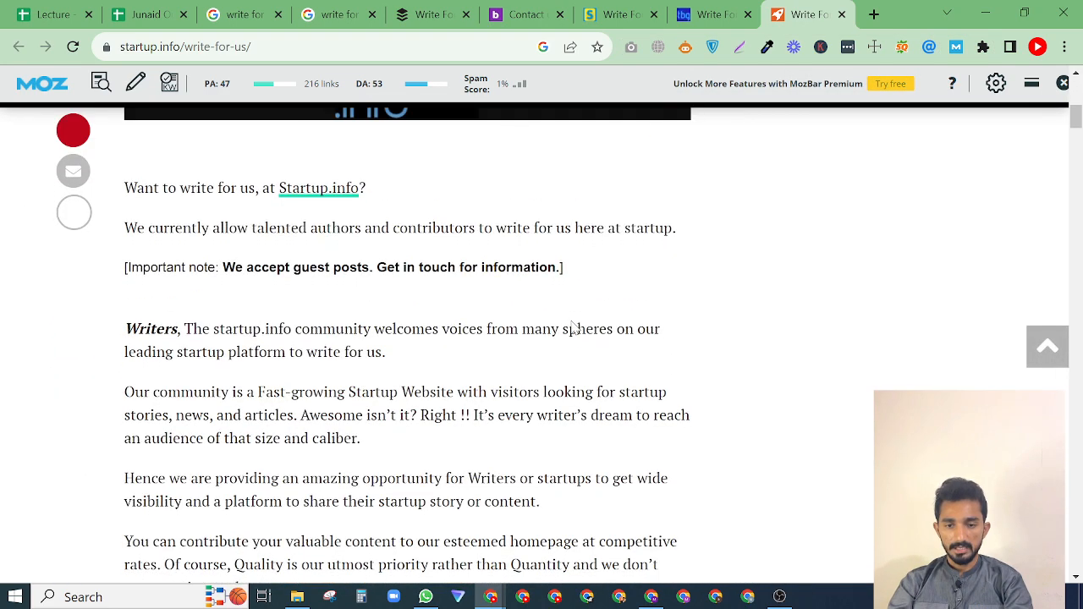
pyautogui.scroll(-10, 418, 313)
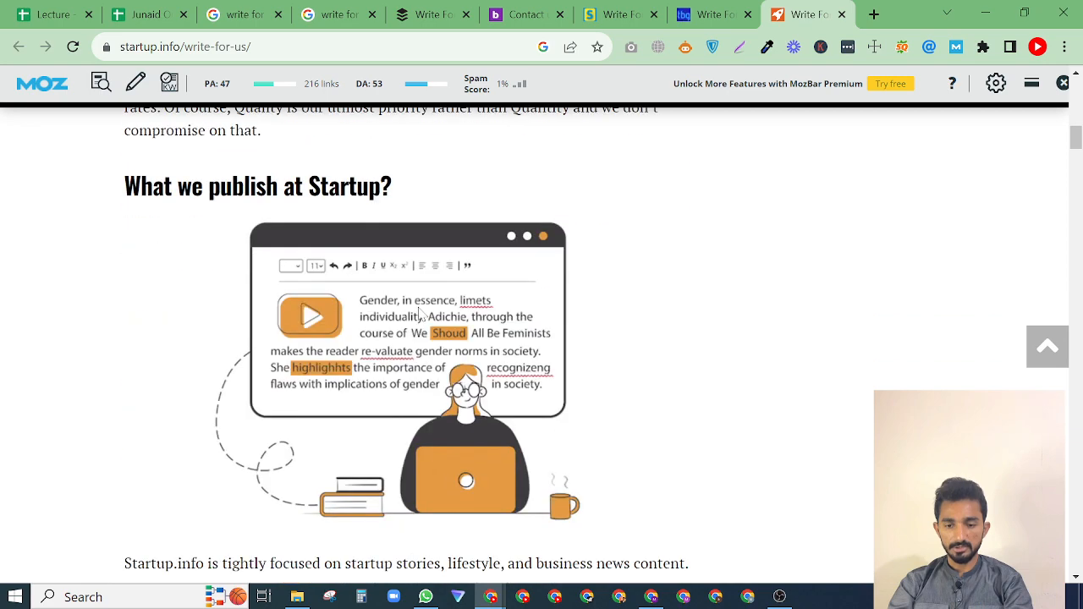
pyautogui.scroll(-5, 419, 313)
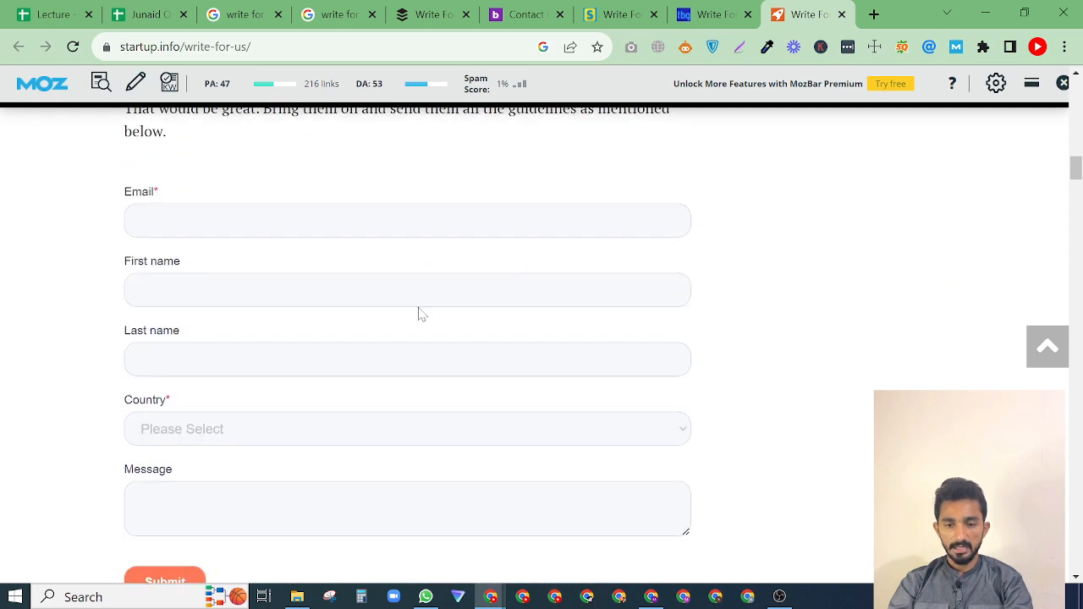
pyautogui.scroll(-2, 239, 235)
pyautogui.scroll(5, 240, 235)
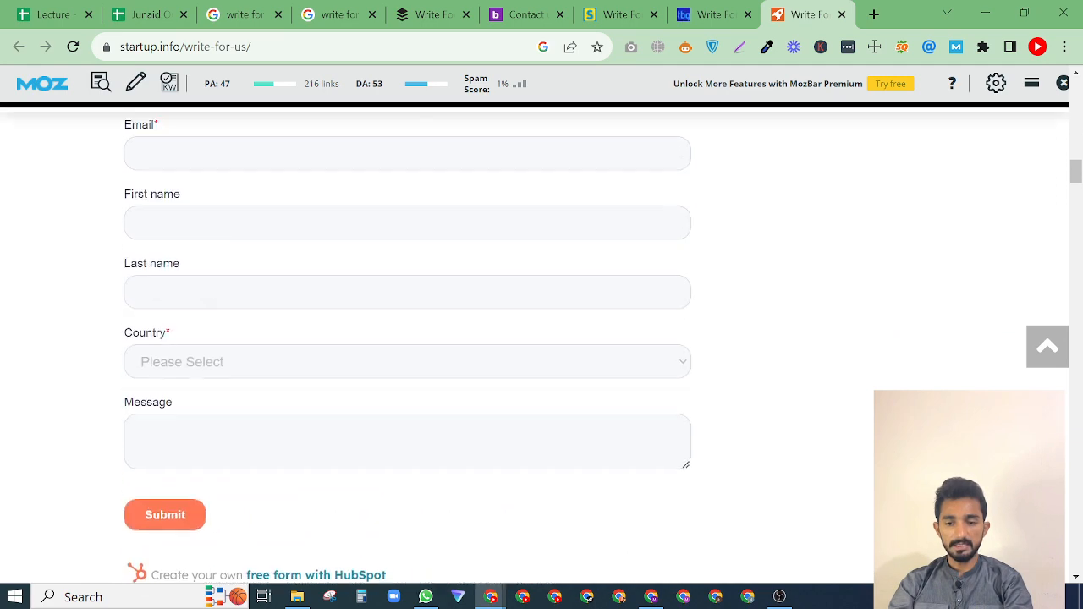
pyautogui.click(212, 314)
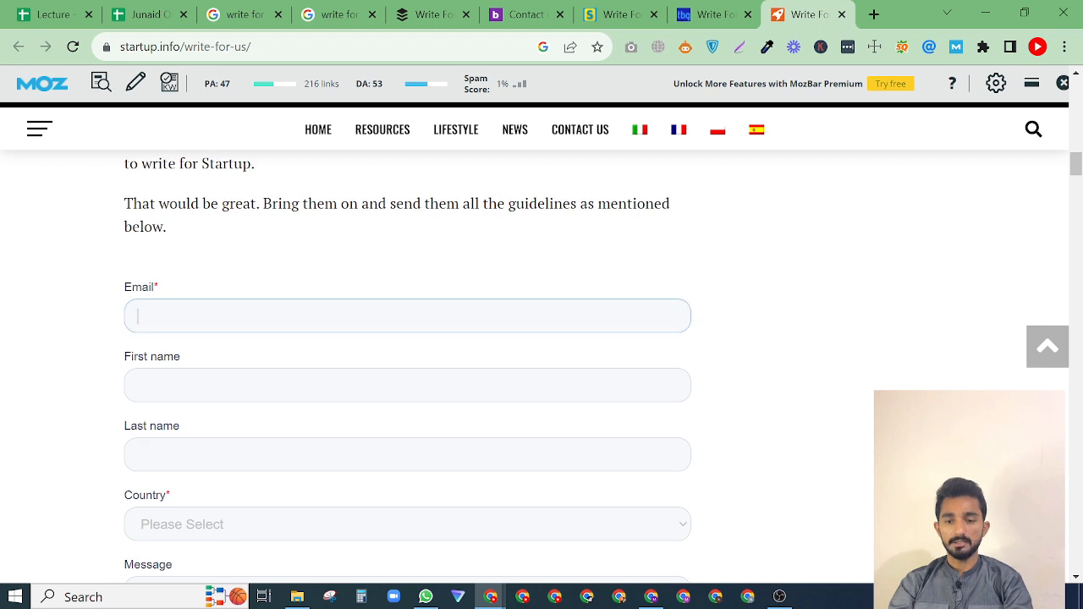
pyautogui.click(262, 248)
pyautogui.scroll(-3, 208, 456)
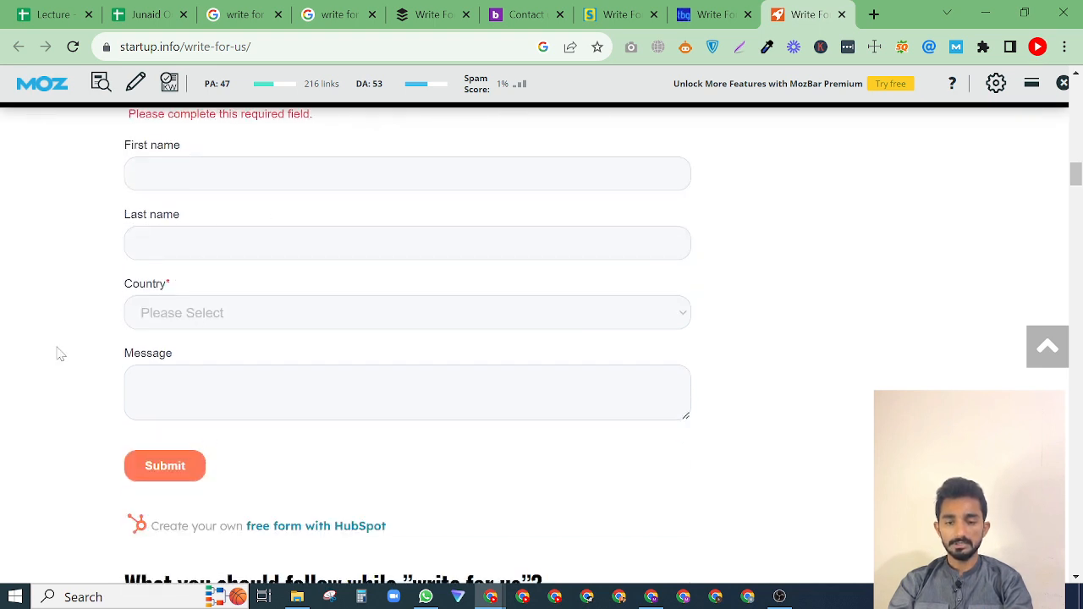
pyautogui.scroll(-12, 59, 353)
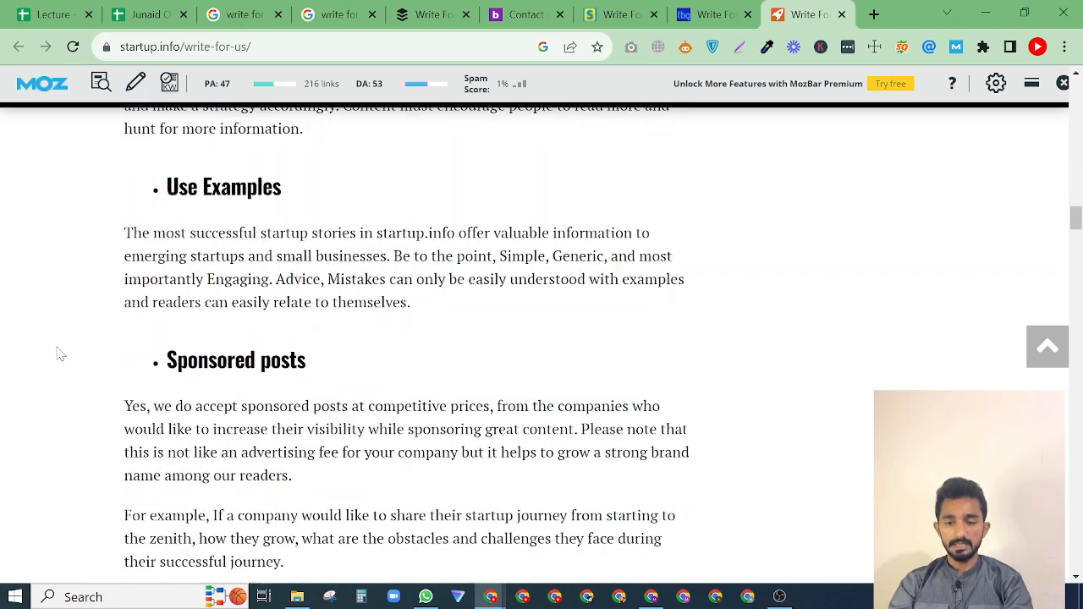
pyautogui.scroll(-15, 59, 354)
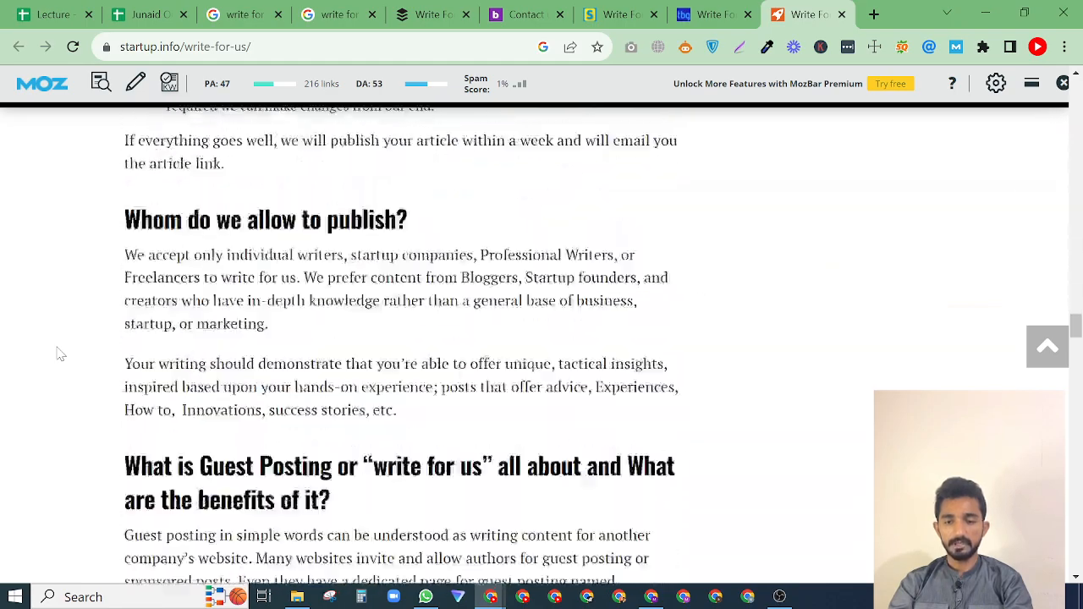
pyautogui.scroll(-15, 59, 353)
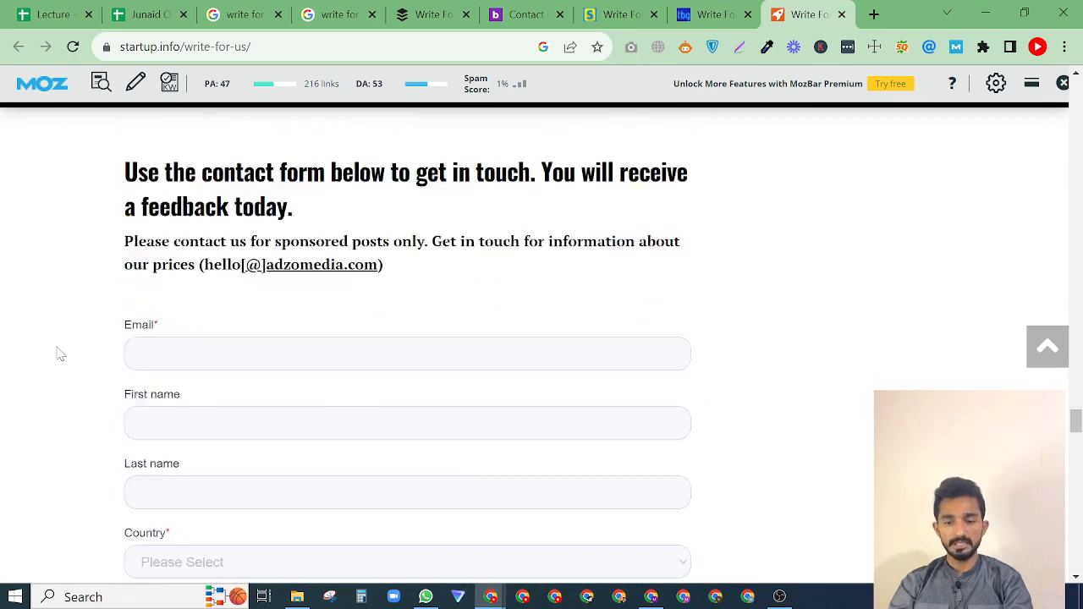
pyautogui.scroll(-8, 59, 354)
pyautogui.scroll(2, 59, 353)
pyautogui.scroll(-3, 59, 353)
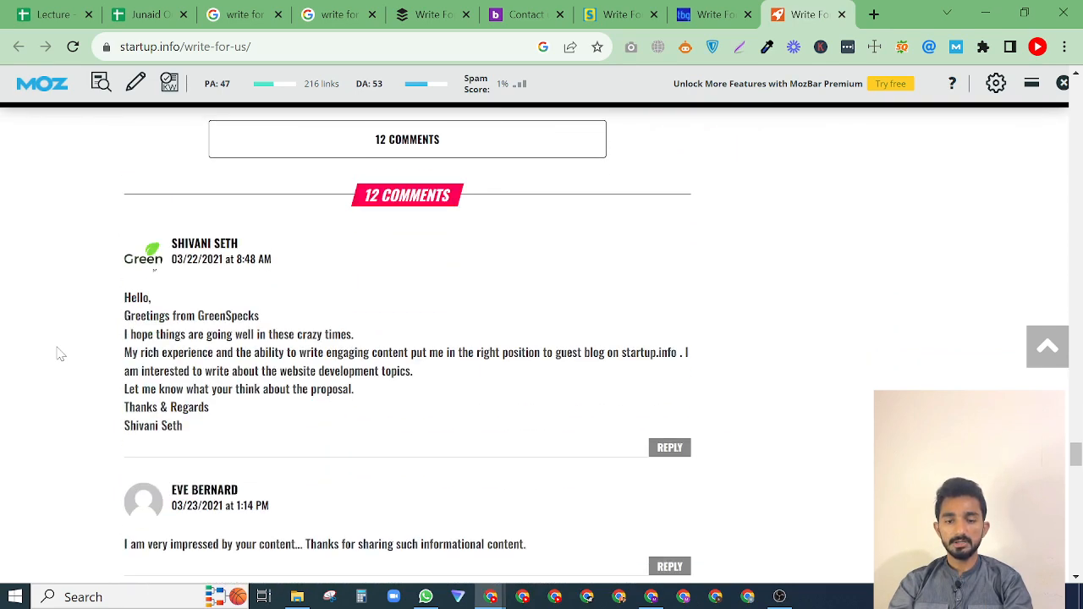
pyautogui.scroll(-2, 59, 353)
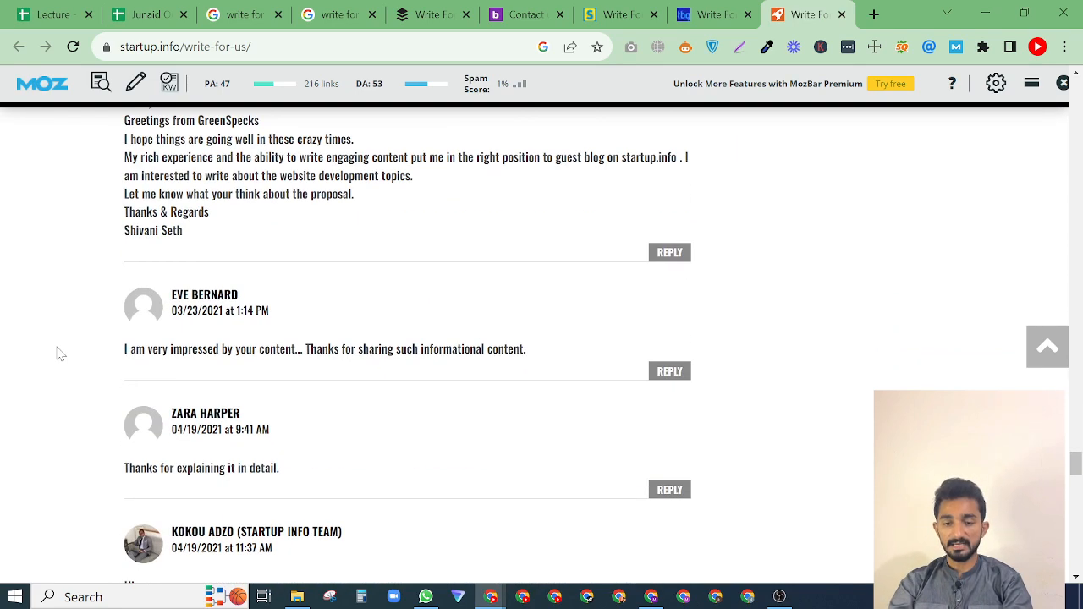
pyautogui.scroll(-4, 59, 354)
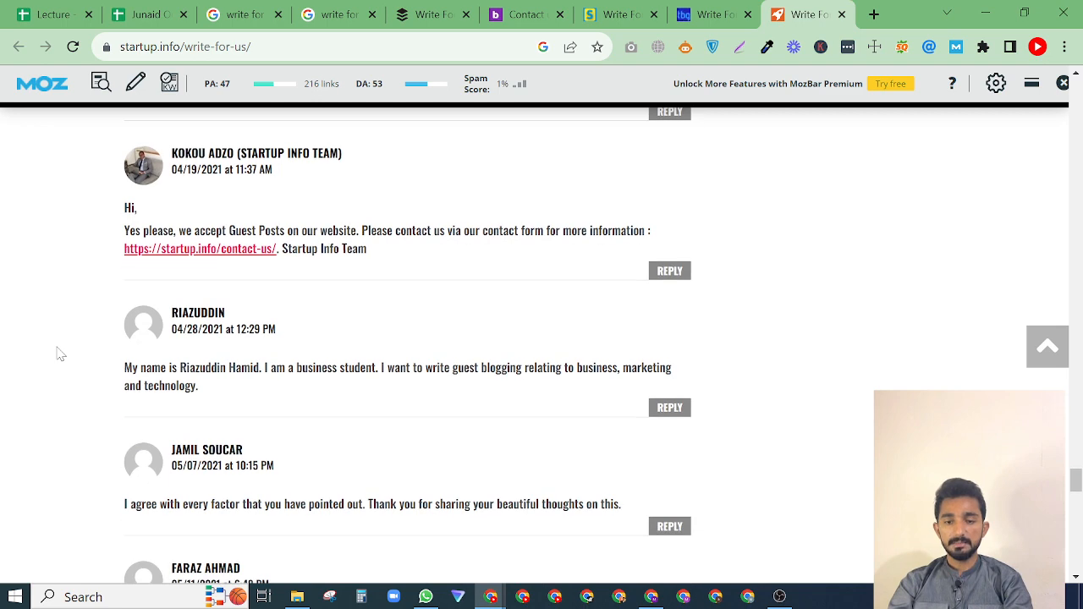
pyautogui.scroll(-3, 59, 353)
pyautogui.scroll(4, 58, 351)
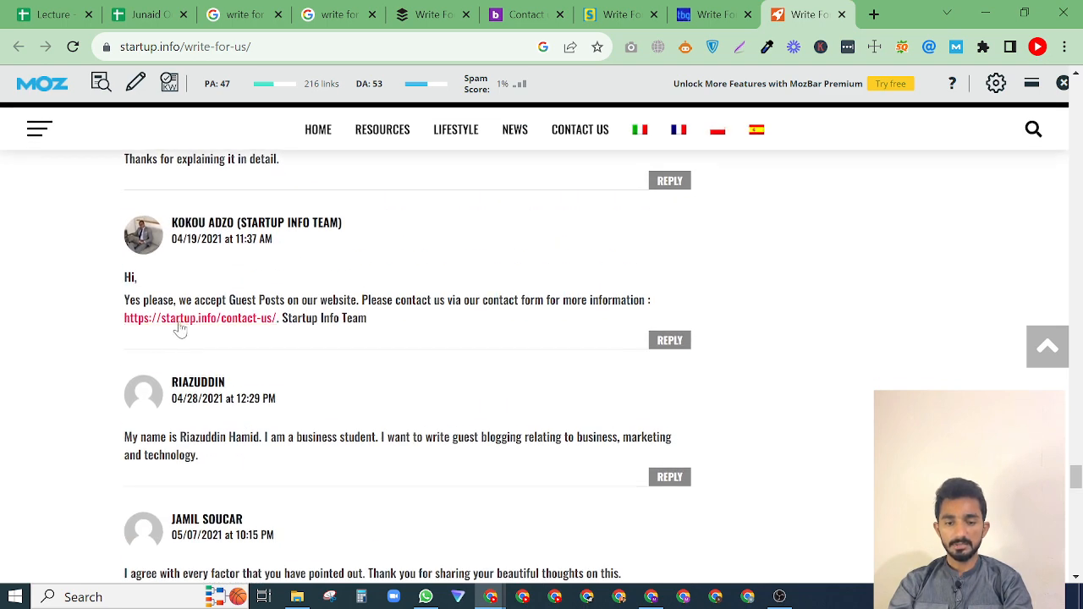
# Open startup.info's contact page from the team's comment and copy the email address listed under Contact Us.
pyautogui.click(184, 322)
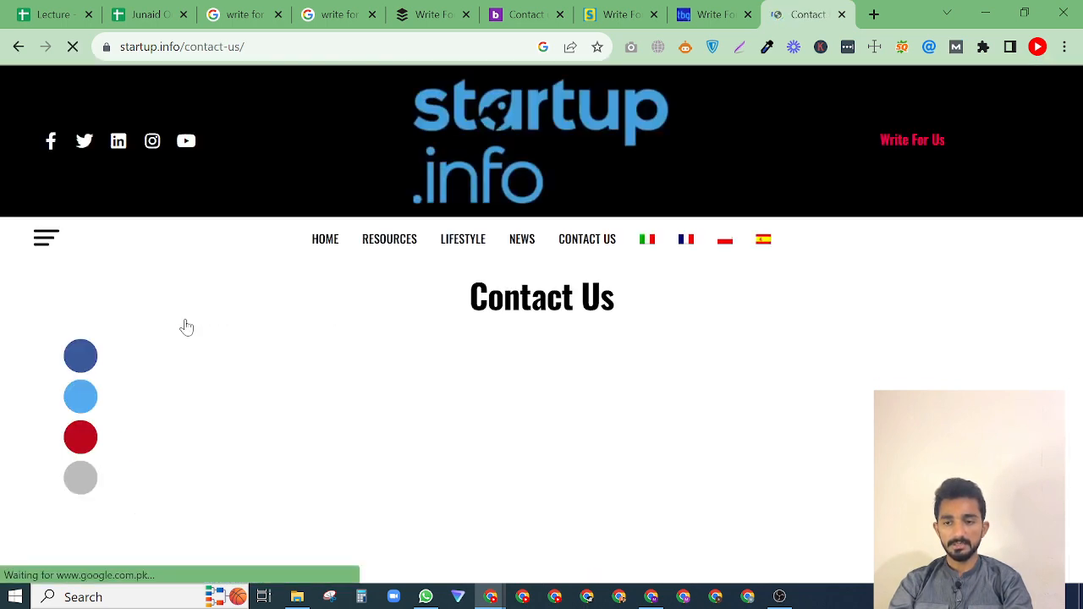
pyautogui.scroll(-5, 364, 435)
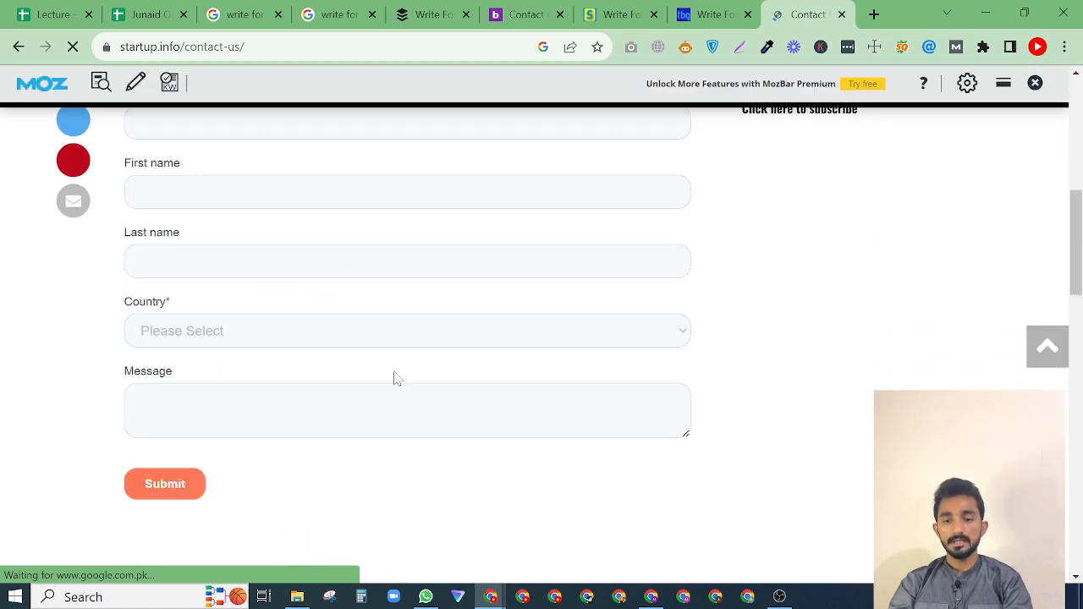
pyautogui.scroll(-5, 393, 379)
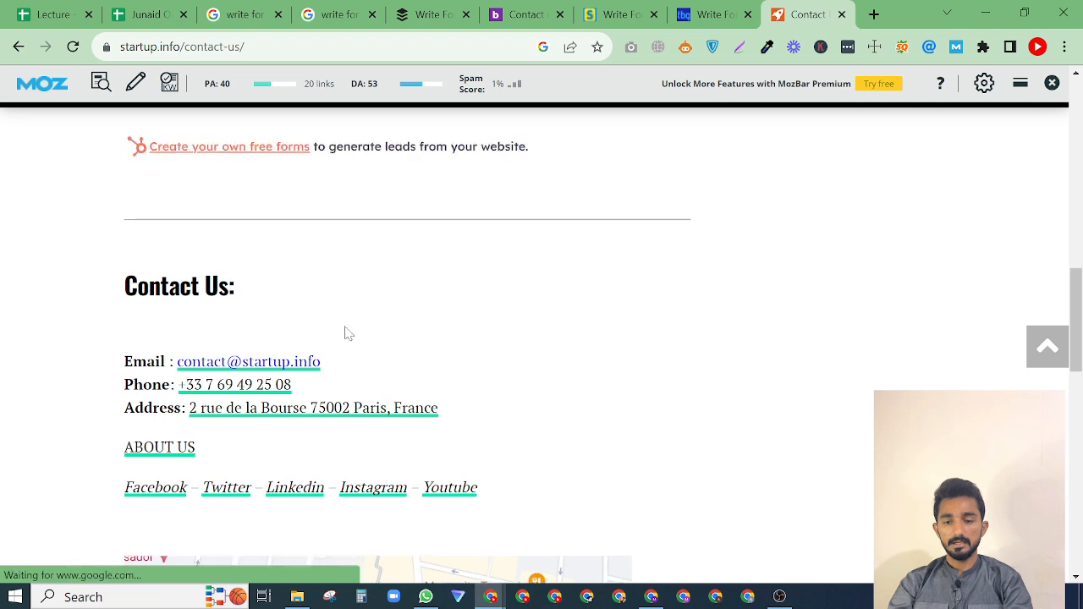
pyautogui.tripleClick(330, 349)
pyautogui.click(339, 368)
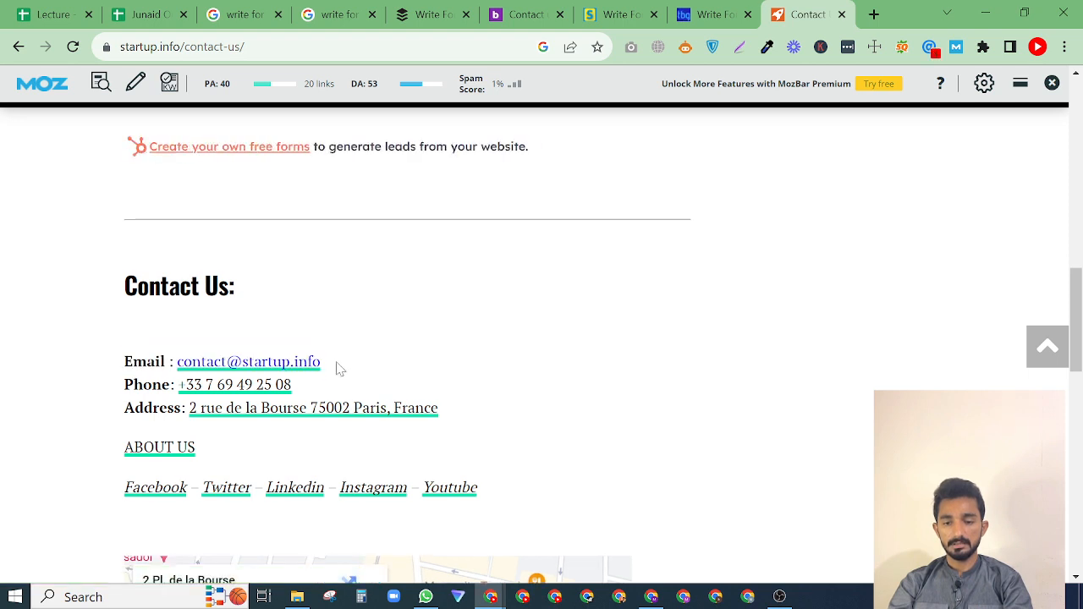
pyautogui.moveTo(338, 367); pyautogui.dragTo(180, 370)
pyautogui.hotkey('ctrl', 'c')
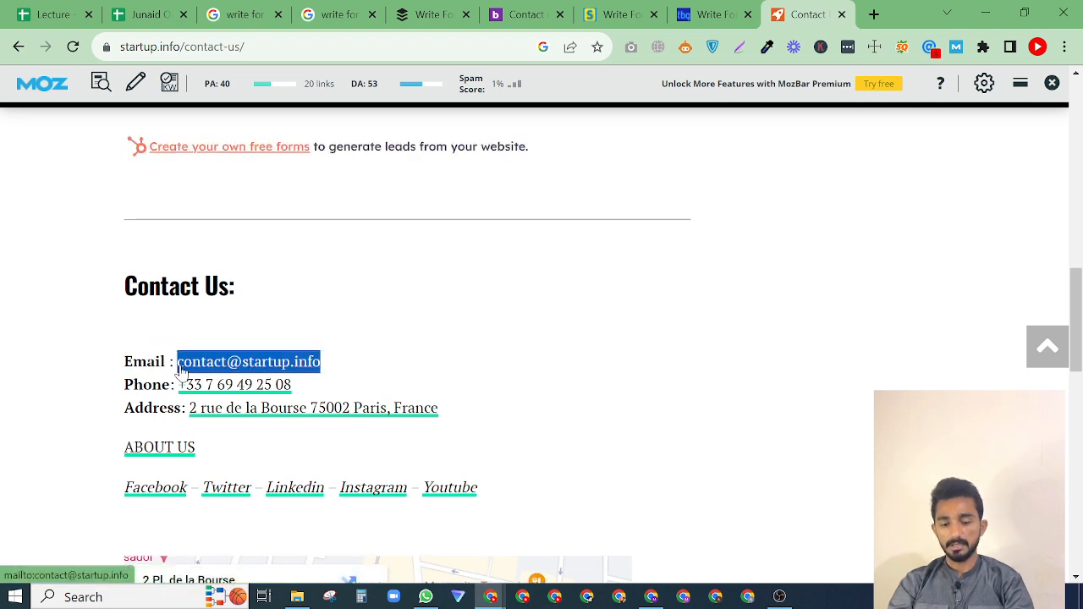
# Paste startup.info's contact email into cell E3 of the Business sheet in Junaid Outreach.
pyautogui.click(161, 13)
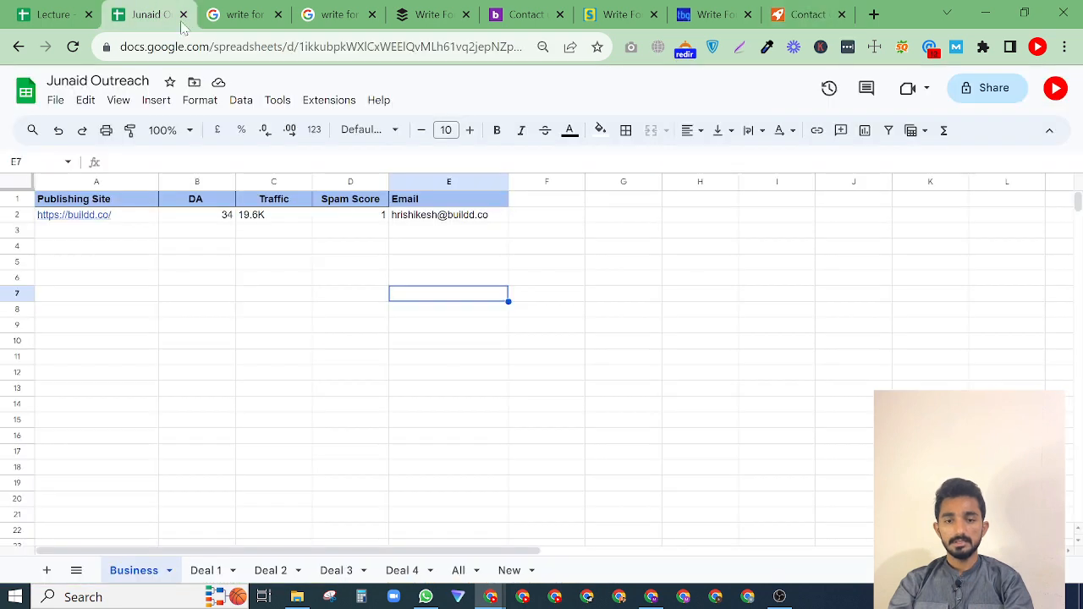
pyautogui.doubleClick(417, 230)
pyautogui.hotkey('ctrl', 'v')
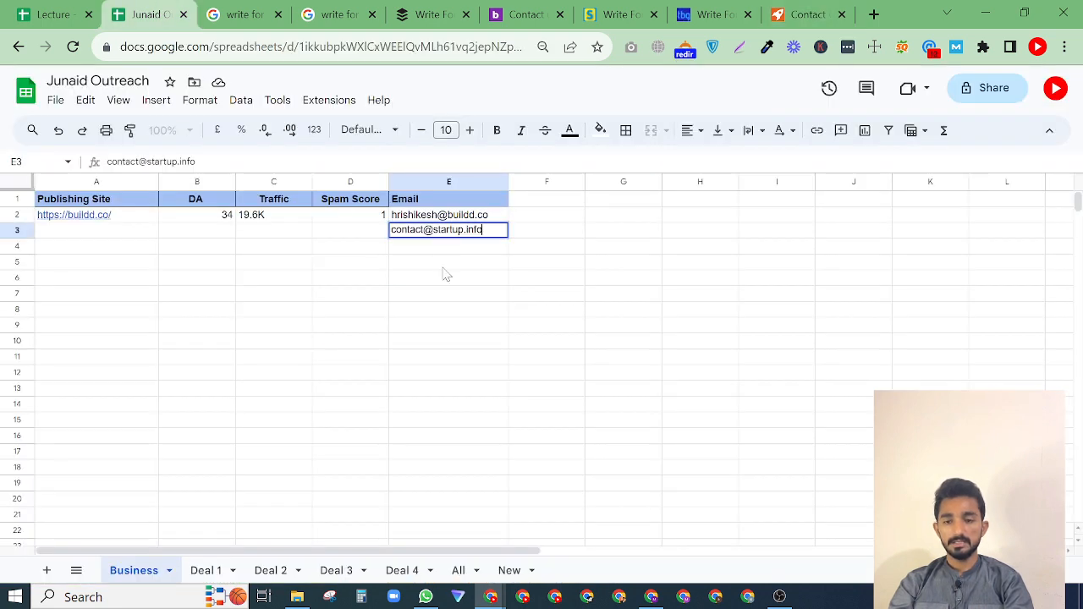
pyautogui.click(442, 266)
pyautogui.moveTo(373, 238); pyautogui.dragTo(124, 235)
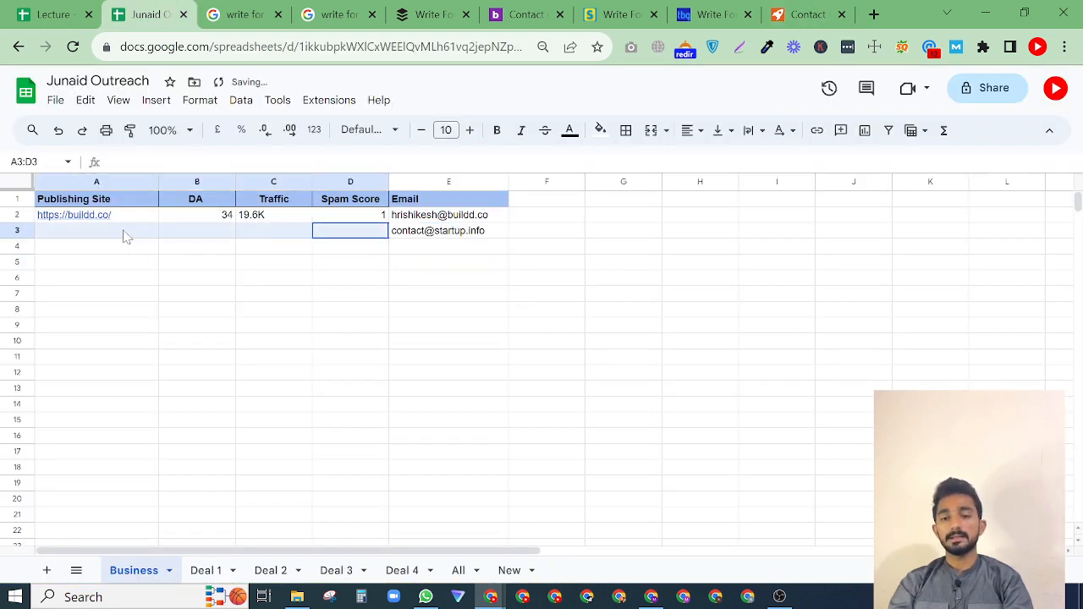
pyautogui.click(194, 265)
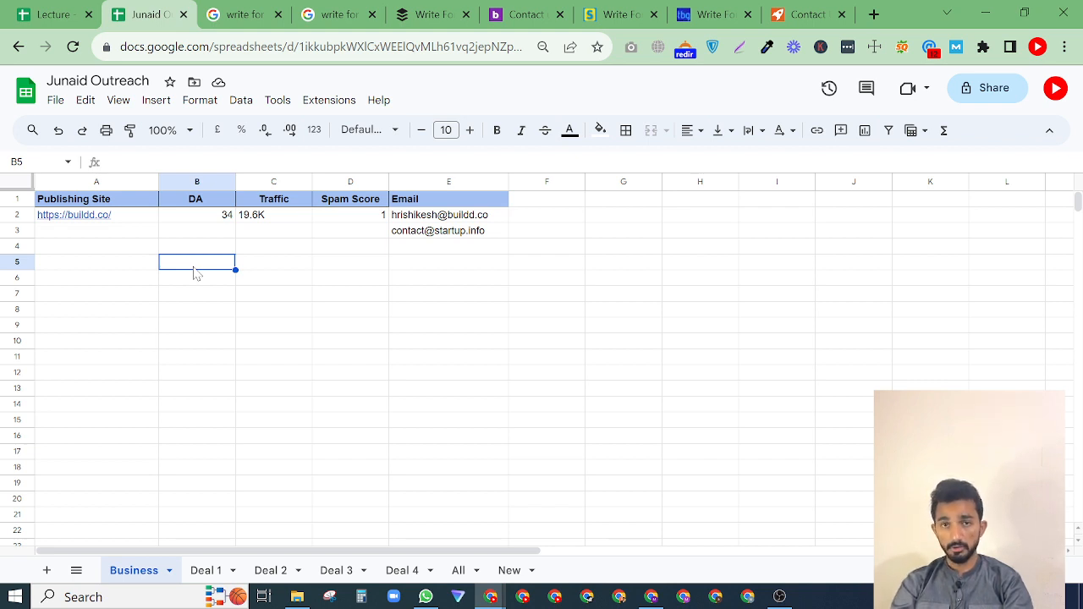
pyautogui.click(200, 572)
pyautogui.click(129, 573)
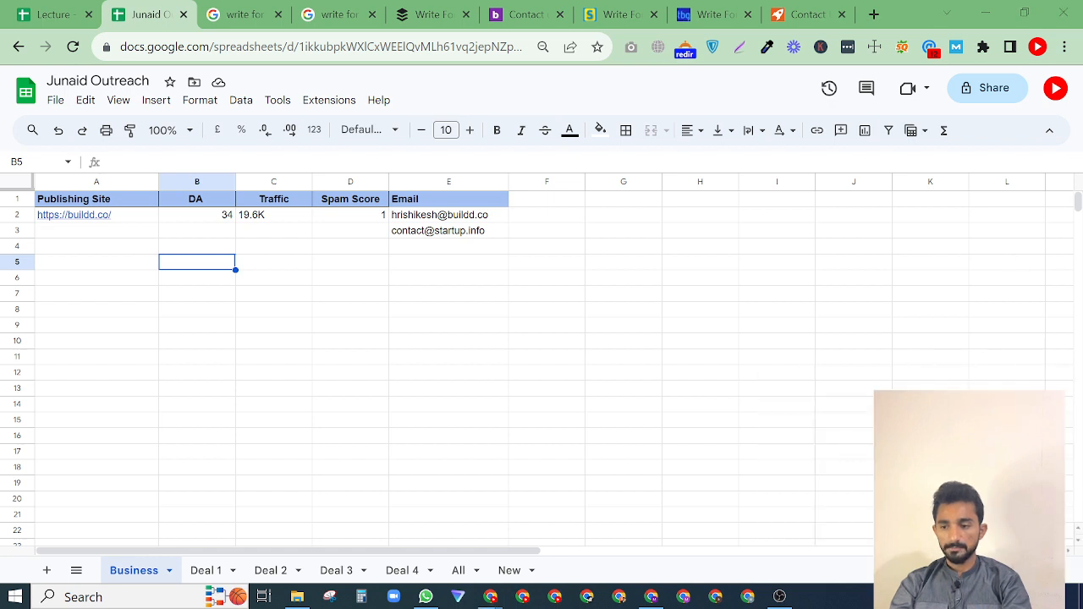
pyautogui.click(46, 14)
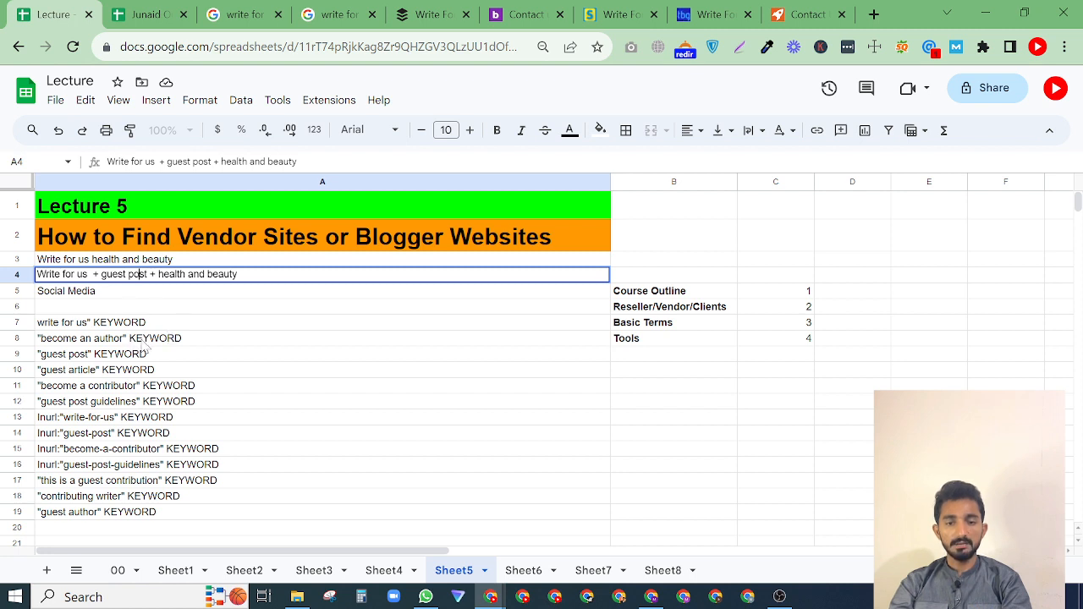
pyautogui.tripleClick(135, 339)
pyautogui.hotkey('ctrl', 'c')
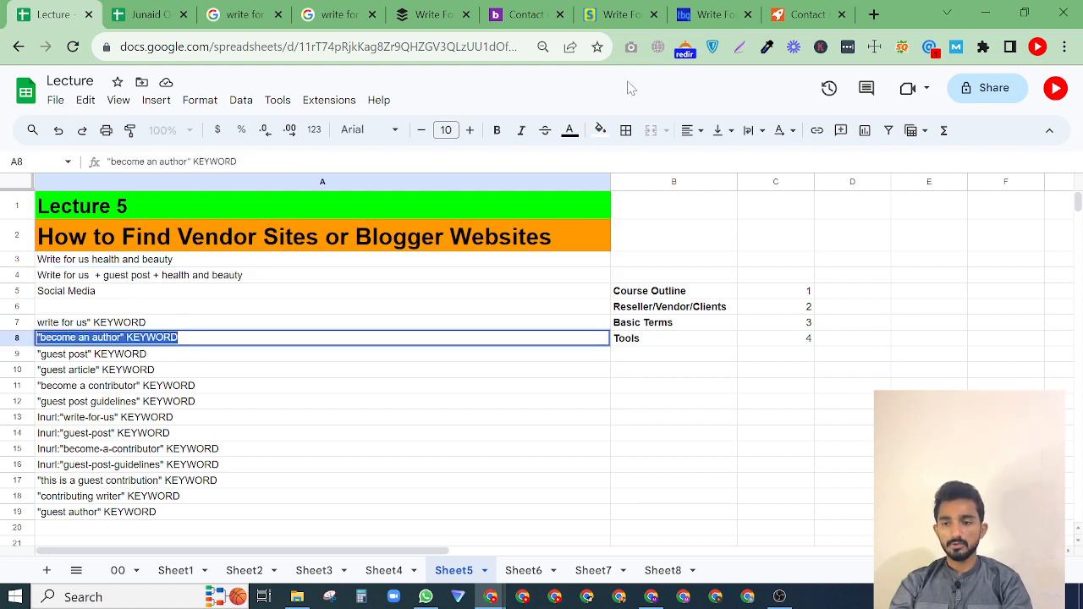
pyautogui.click(874, 14)
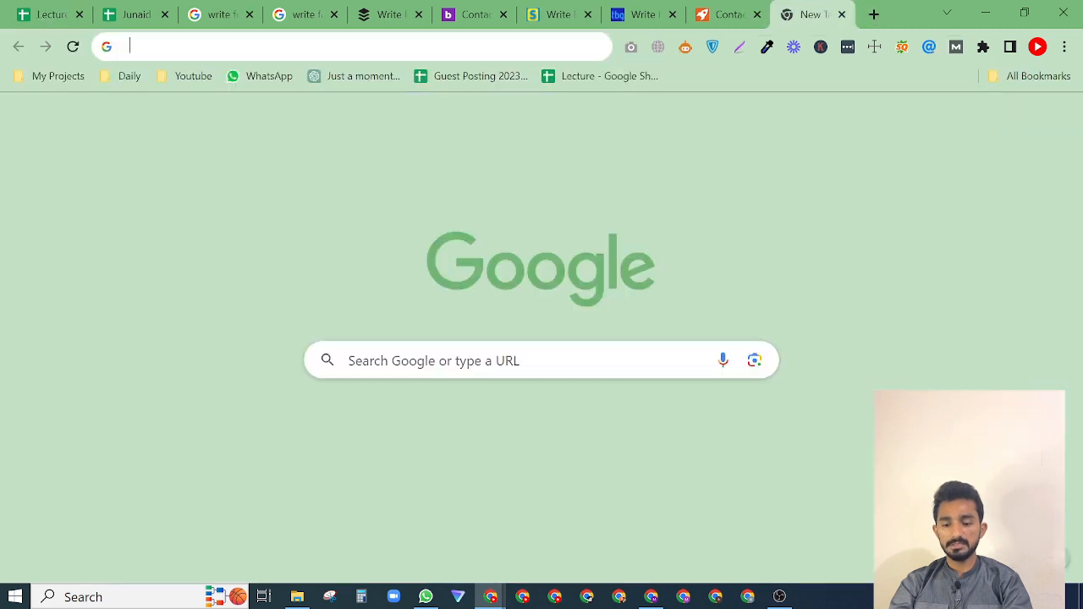
pyautogui.hotkey('ctrl', 'v')
pyautogui.press('BackSpace')
pyautogui.press('BackSpace')
pyautogui.press('BackSpace')
pyautogui.press('BackSpace')
pyautogui.press('BackSpace')
pyautogui.press('BackSpace')
pyautogui.press('BackSpace')
pyautogui.press('BackSpace')
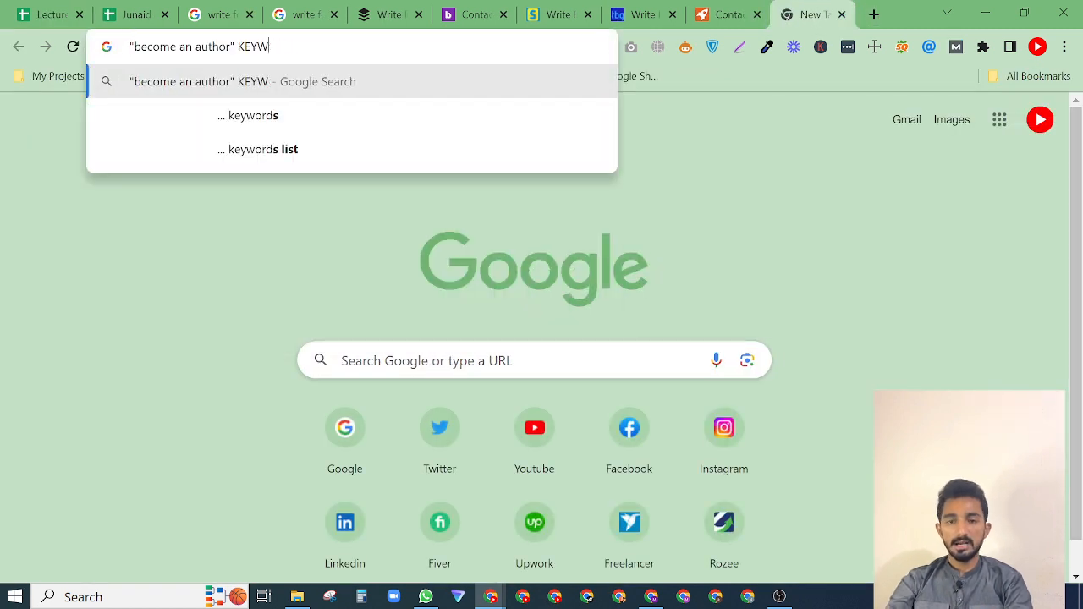
pyautogui.write('t')
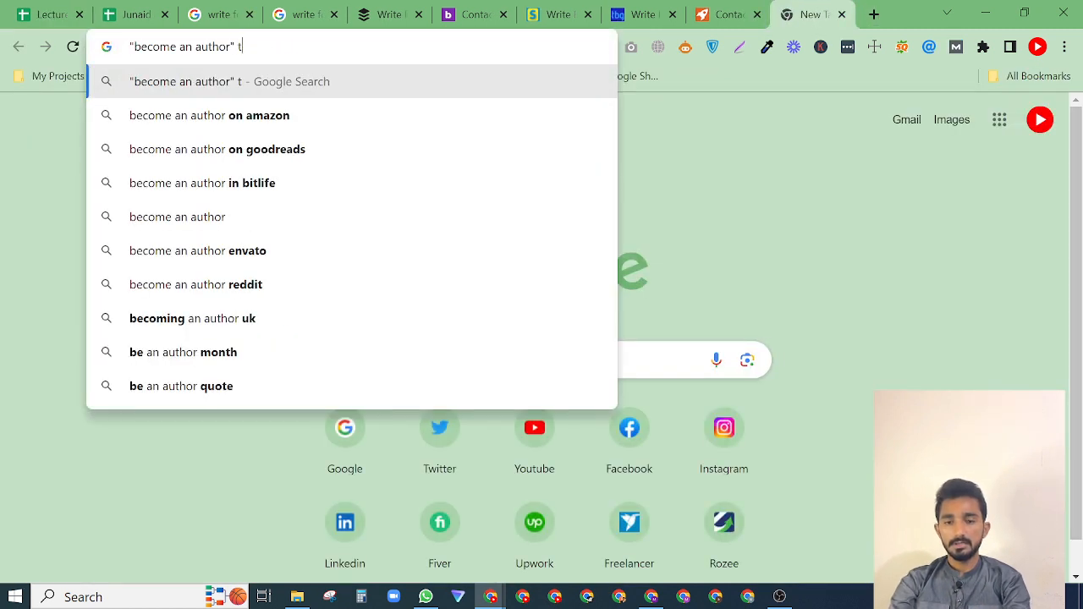
pyautogui.press('BackSpace')
pyautogui.press('BackSpace')
pyautogui.press('BackSpace')
pyautogui.press('BackSpace')
pyautogui.press('BackSpace')
pyautogui.press('BackSpace')
pyautogui.press('BackSpace')
pyautogui.press('BackSpace')
pyautogui.press('BackSpace')
pyautogui.press('BackSpace')
pyautogui.press('BackSpace')
pyautogui.press('BackSpace')
pyautogui.press('BackSpace')
pyautogui.press('BackSpace')
pyautogui.press('BackSpace')
pyautogui.press('BackSpace')
pyautogui.press('BackSpace')
pyautogui.press('BackSpace')
pyautogui.press('BackSpace')
pyautogui.press('BackSpace')
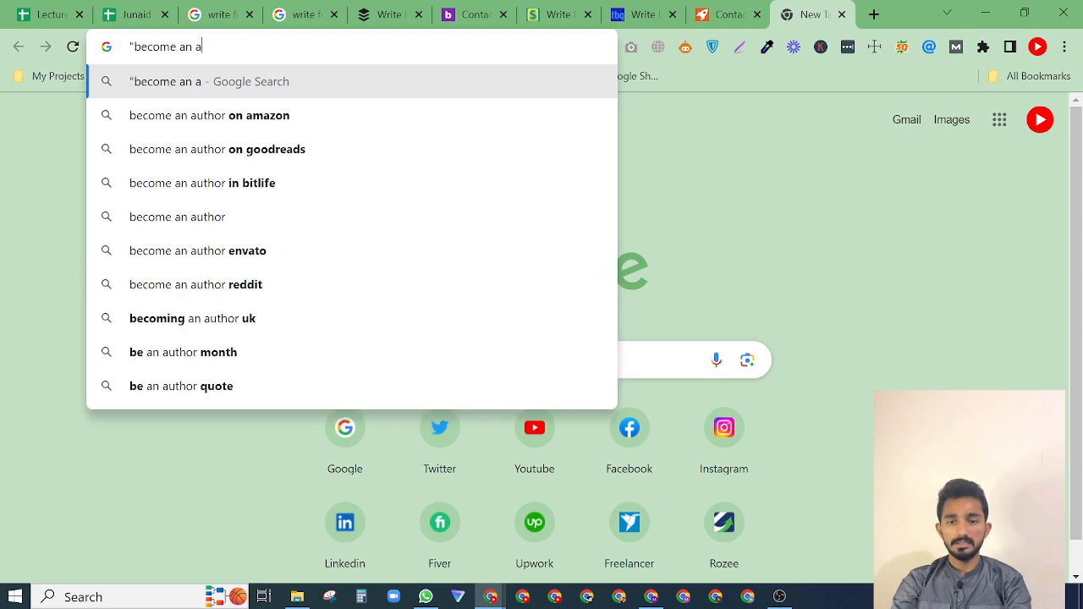
# Copy the "become a contributor" KEYWORD search phrase from cell A11 of the Lecture spreadsheet.
pyautogui.click(143, 10)
pyautogui.click(76, 10)
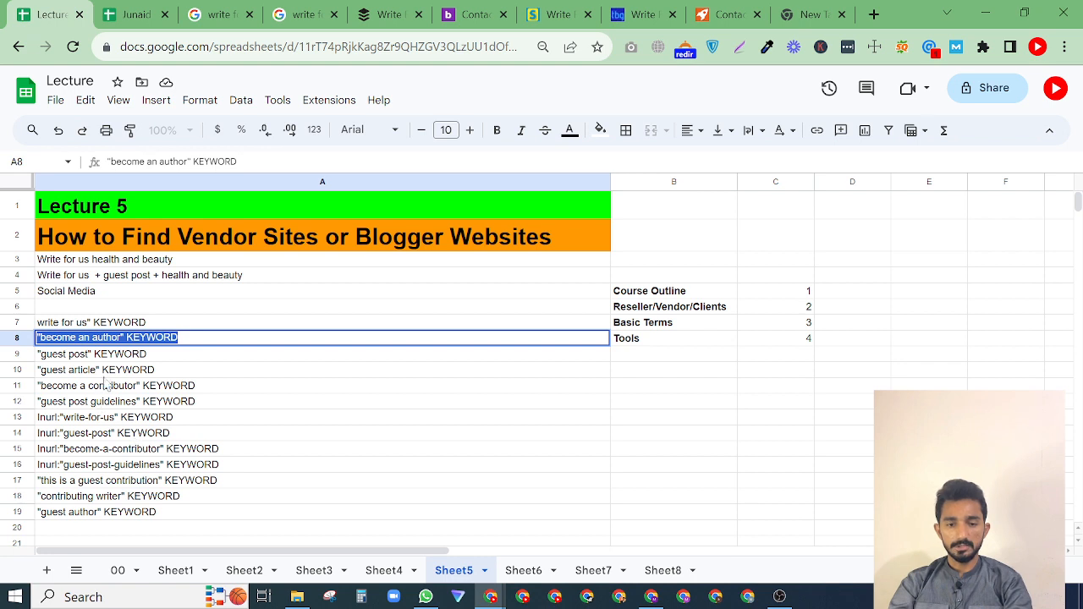
pyautogui.press('Down')
pyautogui.press('Down')
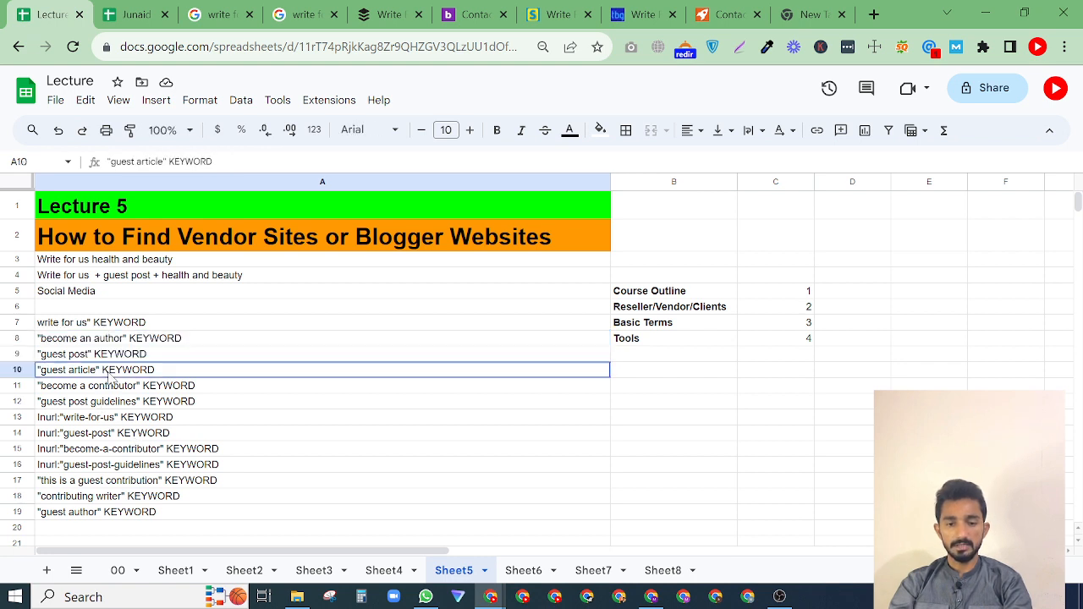
pyautogui.press('Down')
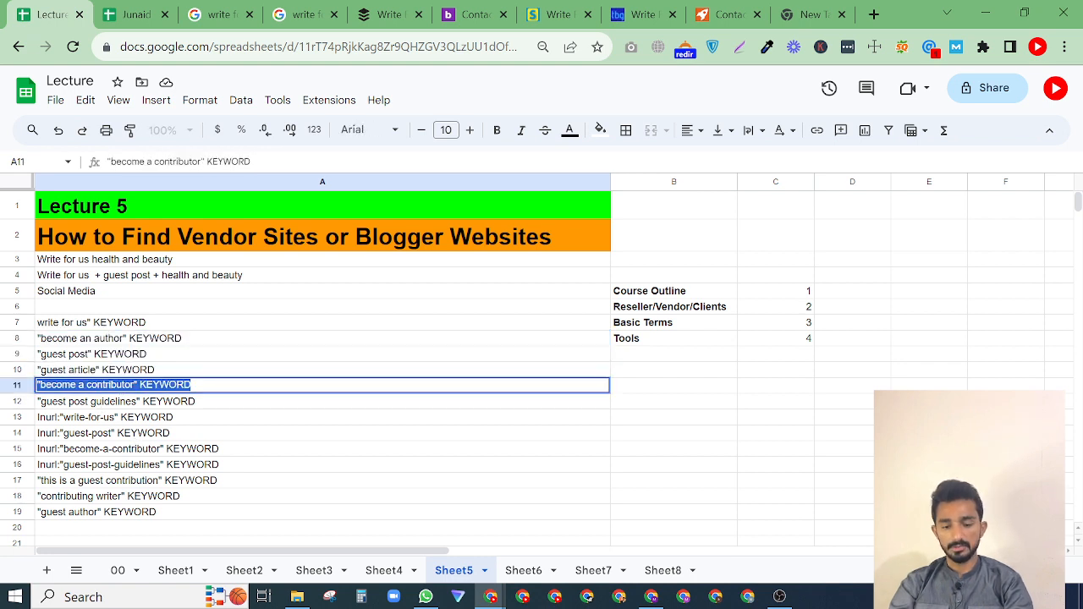
# Search Google for "become a contributor" technology, using the copied phrase with technology in place of KEYWORD.
pyautogui.click(800, 5)
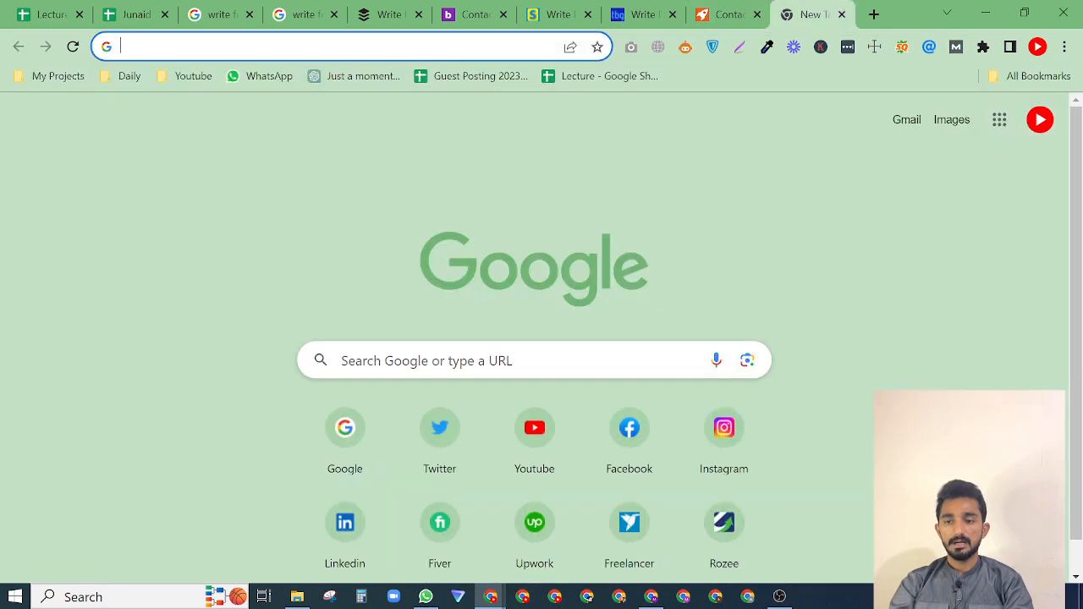
pyautogui.press('Down')
pyautogui.write('"become a contributor" KEYWORD')
pyautogui.press('BackSpace')
pyautogui.press('BackSpace')
pyautogui.press('BackSpace')
pyautogui.press('BackSpace')
pyautogui.press('BackSpace')
pyautogui.press('BackSpace')
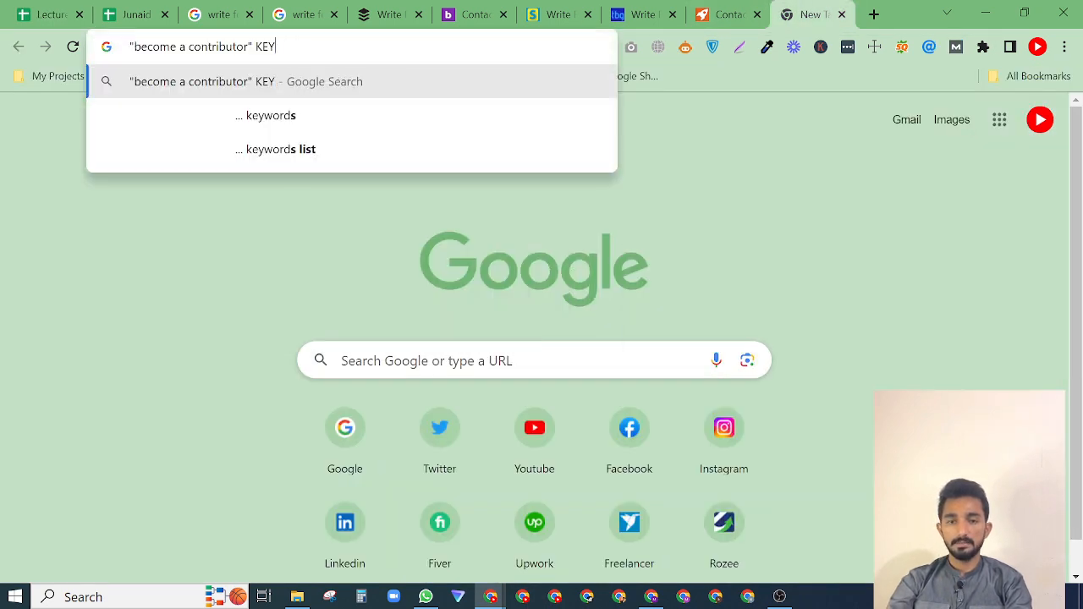
pyautogui.press('BackSpace')
pyautogui.press('BackSpace')
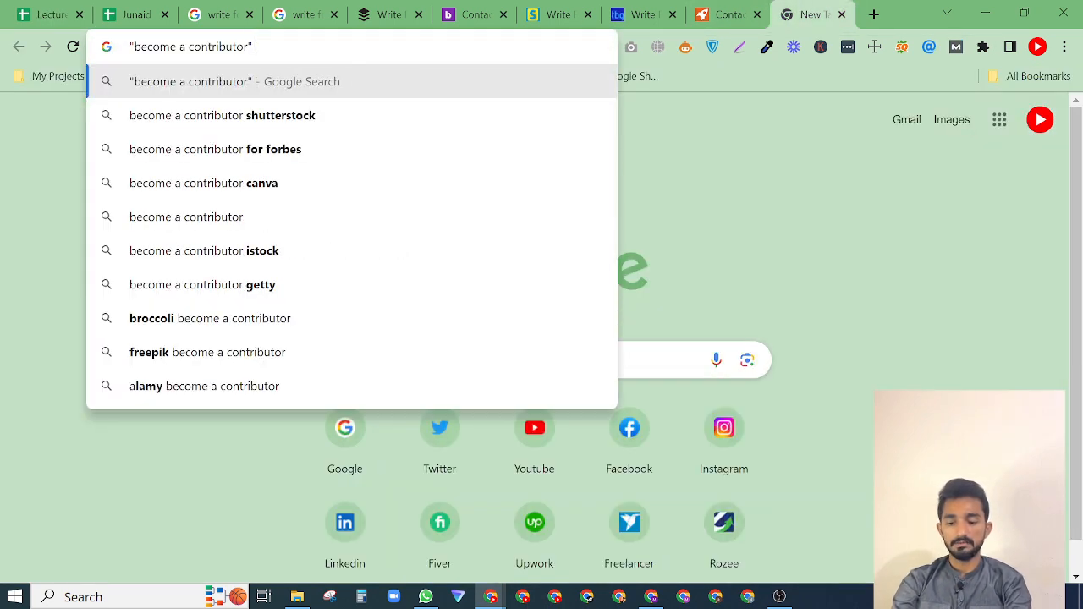
pyautogui.write('techno')
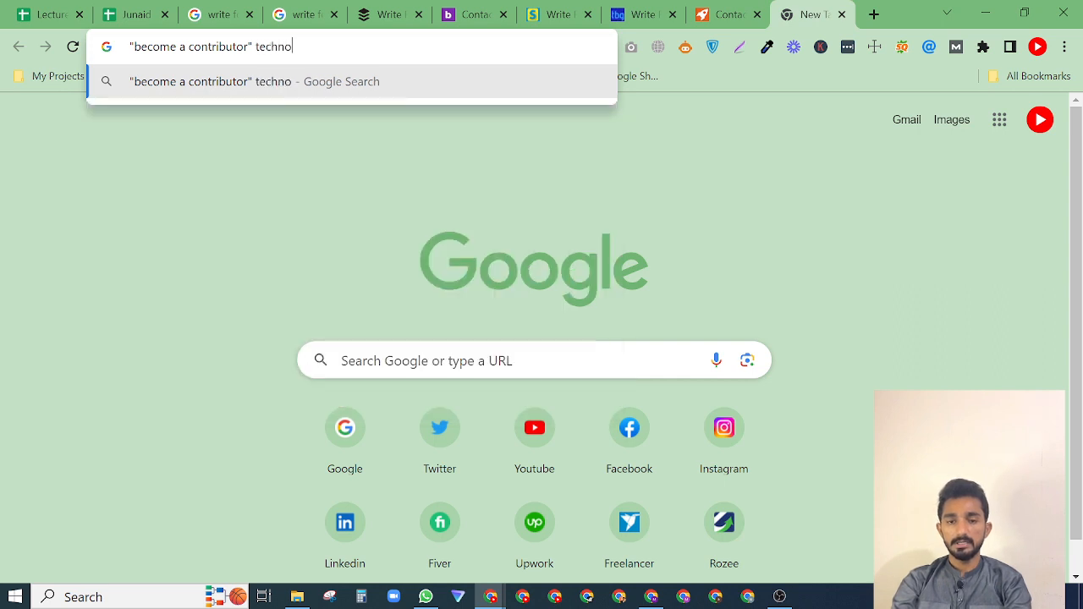
pyautogui.write('l')
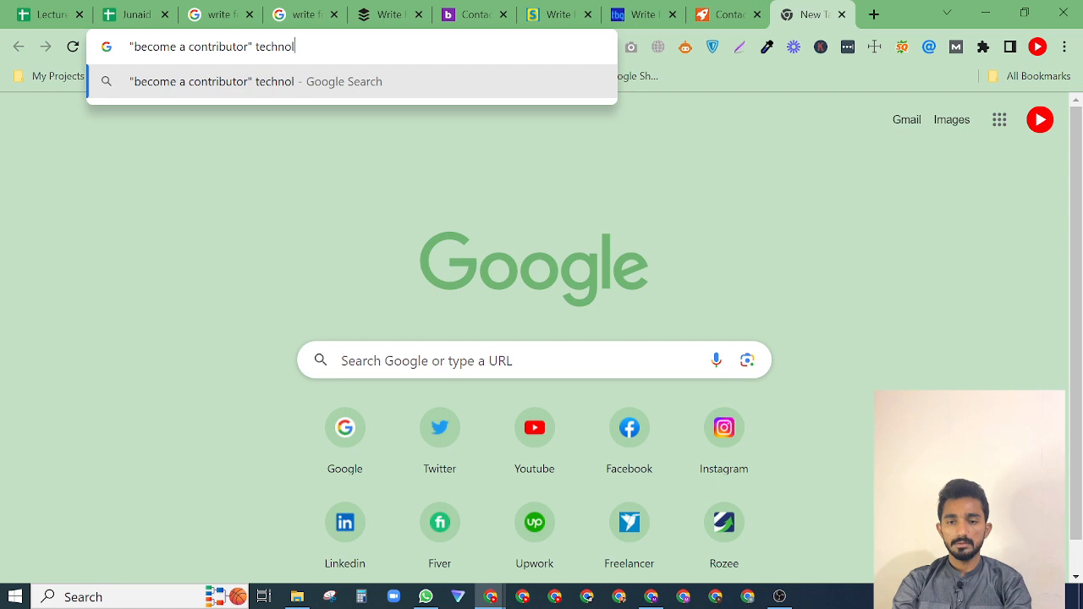
pyautogui.write('ogy')
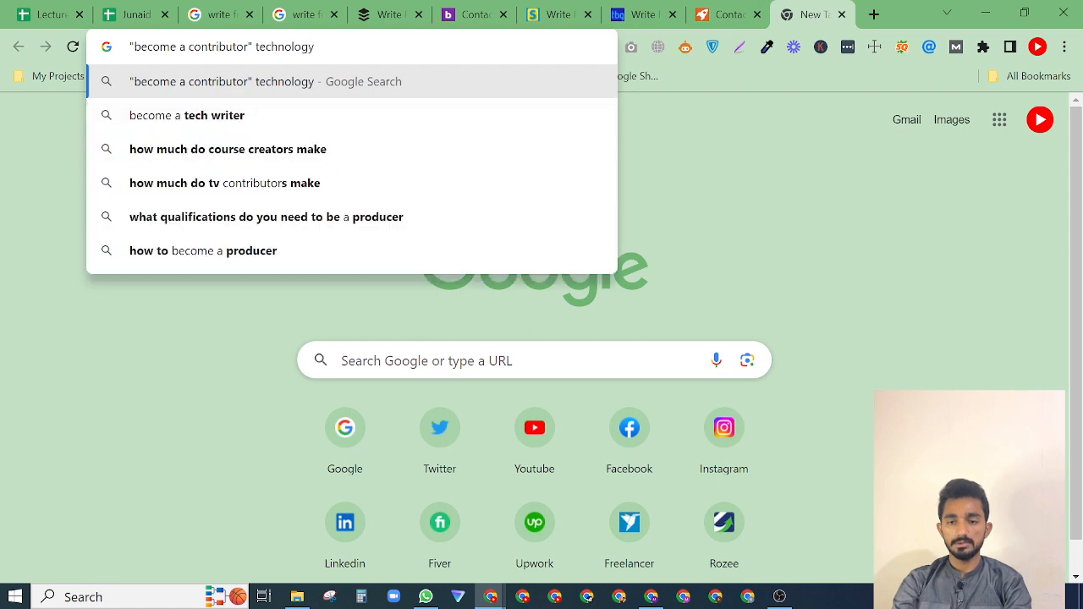
pyautogui.press('Return')
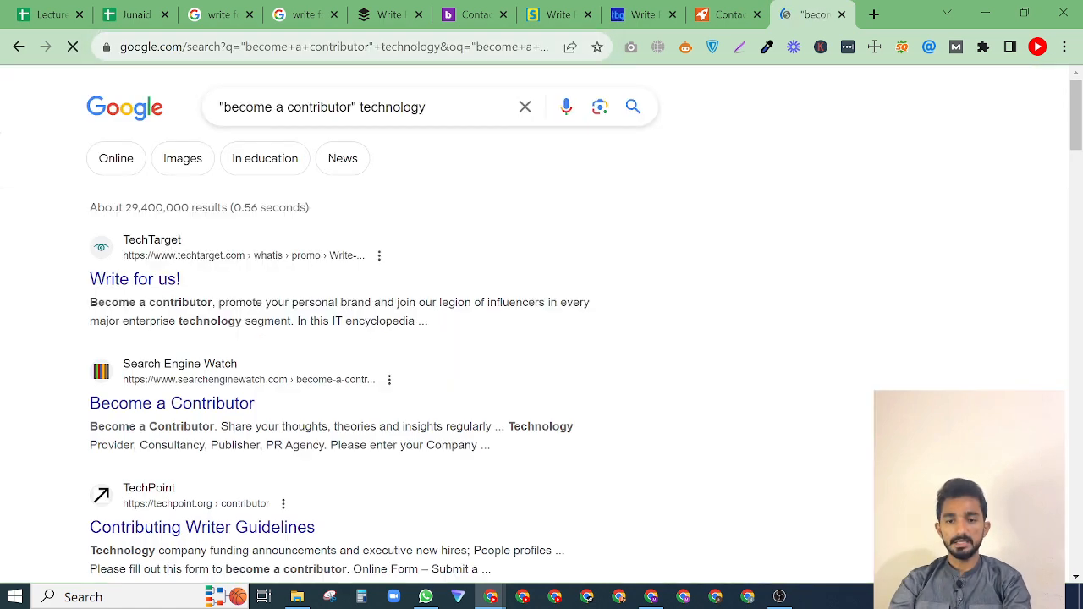
# Review the contributor search results, open Search Engine Watch's Become a Contributor page in a new tab and read through it.
pyautogui.scroll(-3, 60, 379)
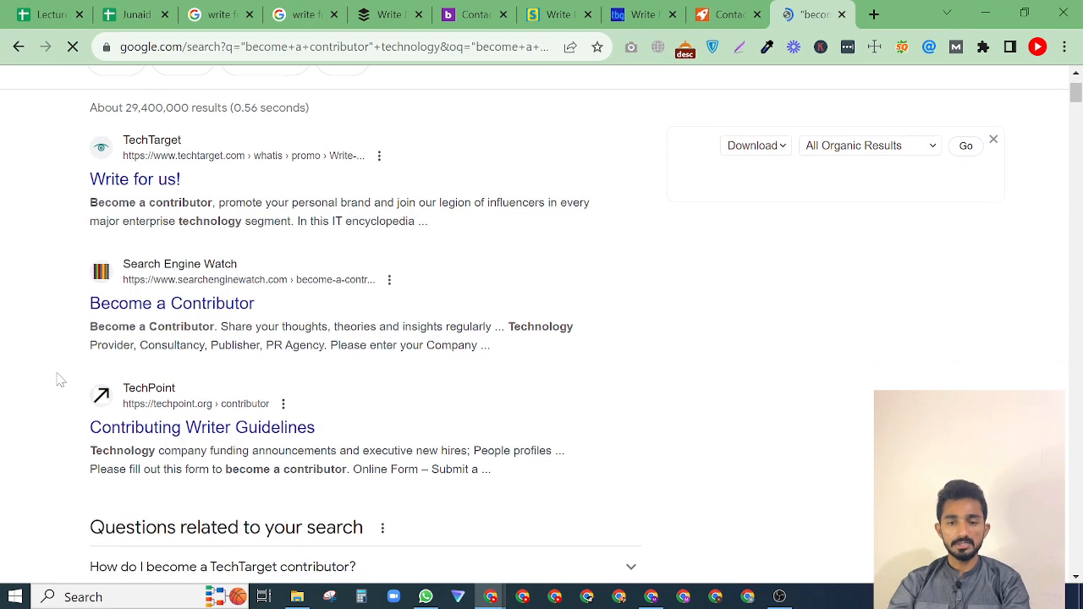
pyautogui.scroll(-4, 59, 379)
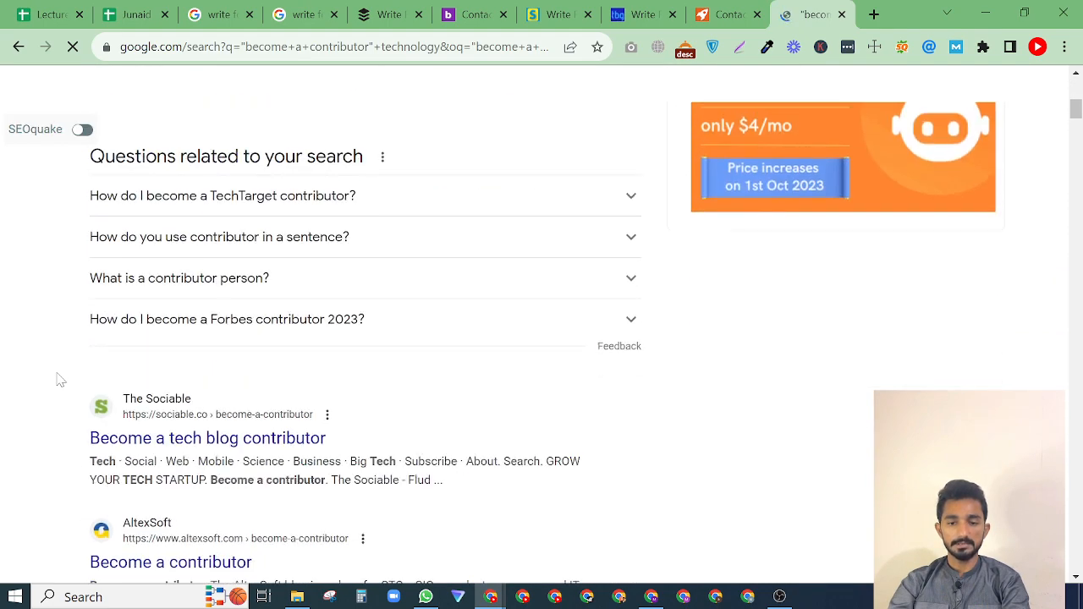
pyautogui.scroll(6, 59, 380)
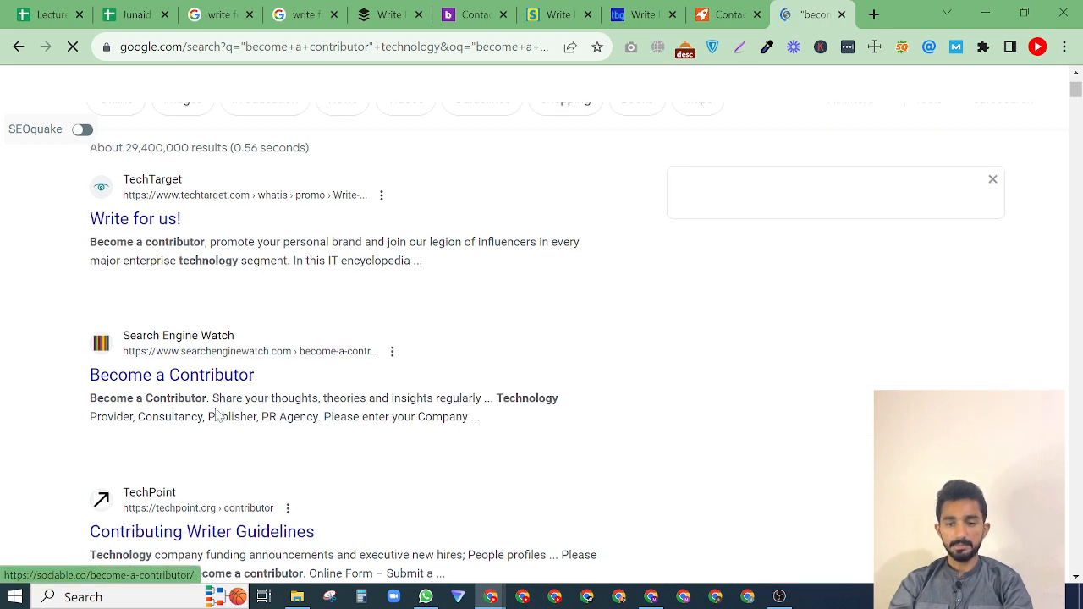
pyautogui.click(147, 7)
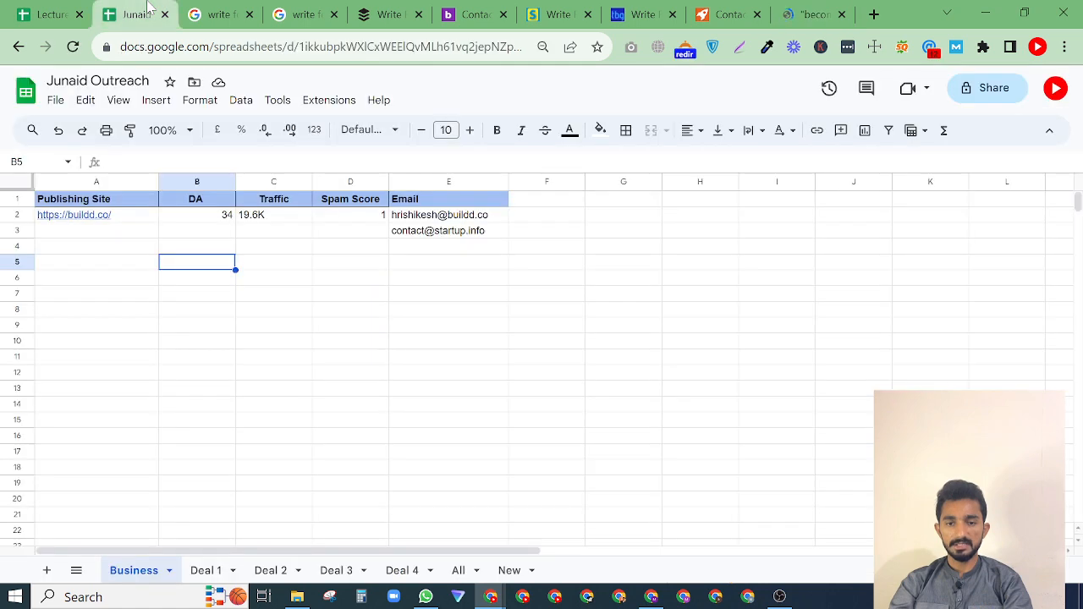
pyautogui.click(791, 14)
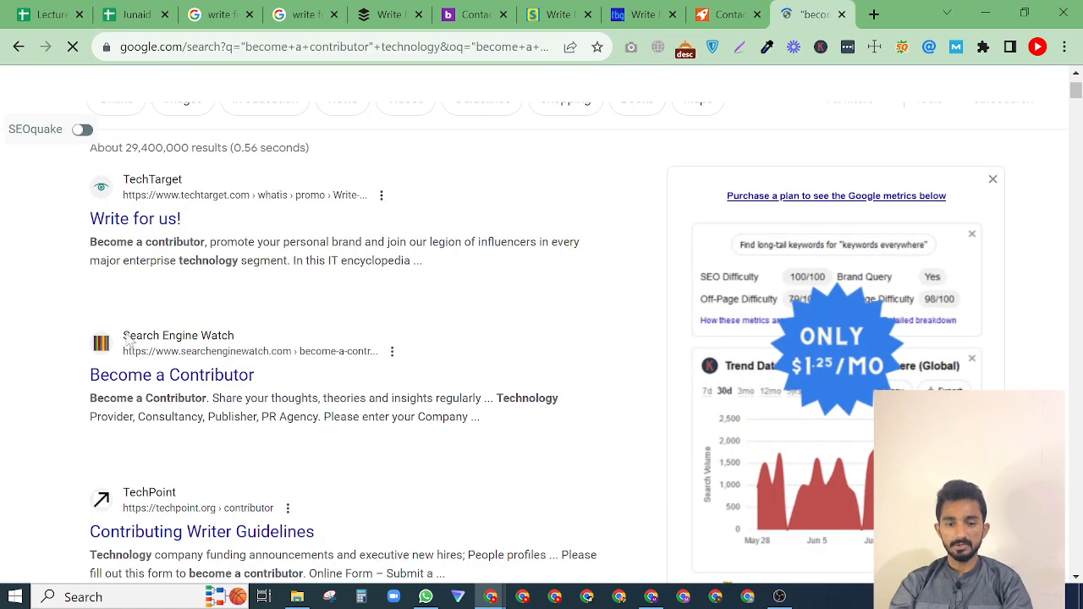
pyautogui.scroll(-1, 56, 338)
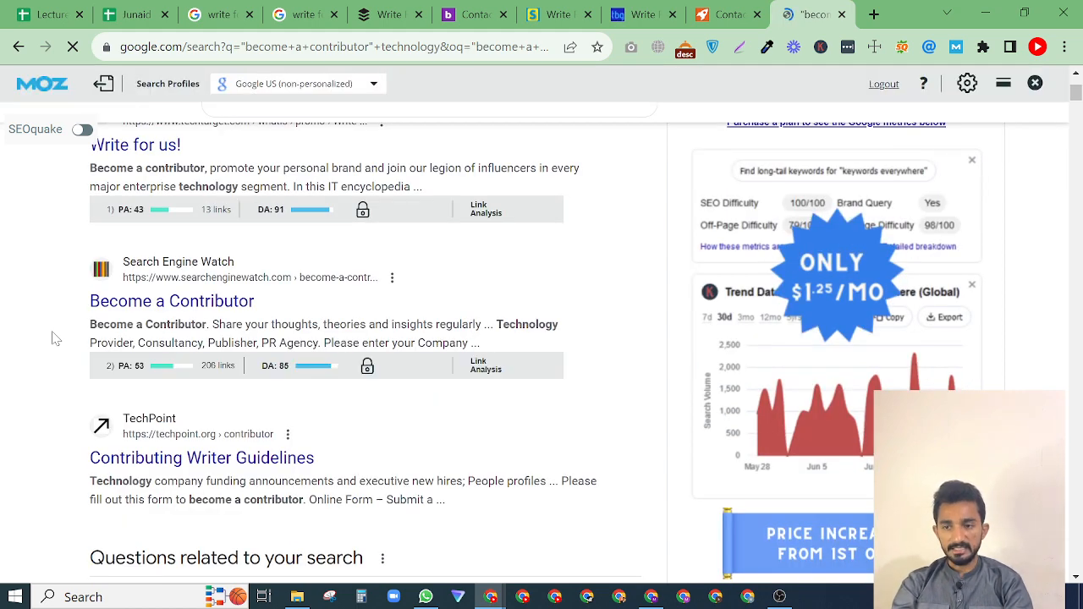
pyautogui.rightClick(156, 302)
pyautogui.click(188, 313)
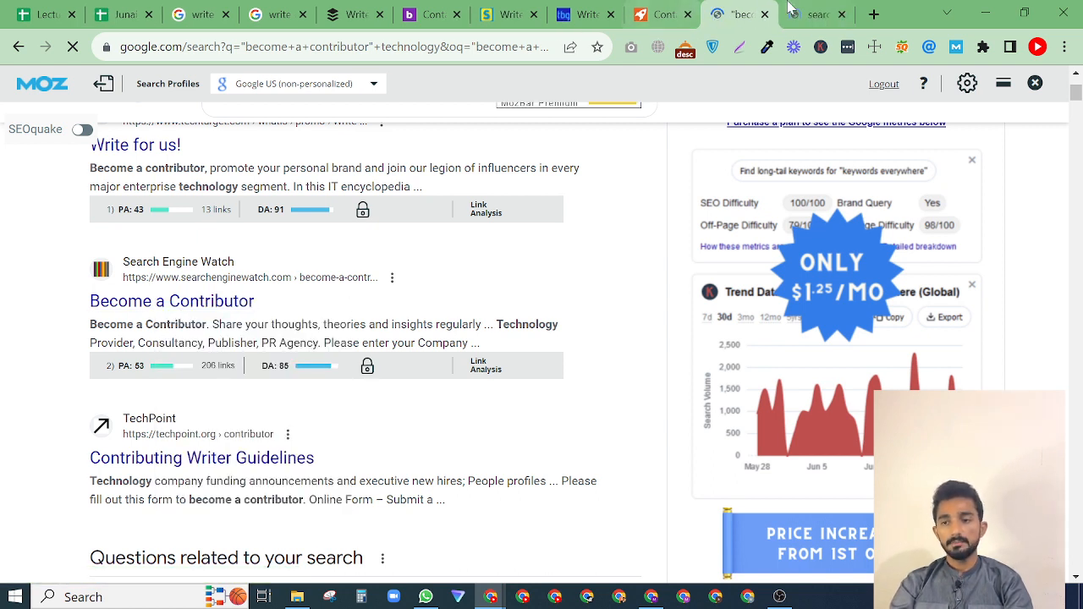
pyautogui.click(812, 10)
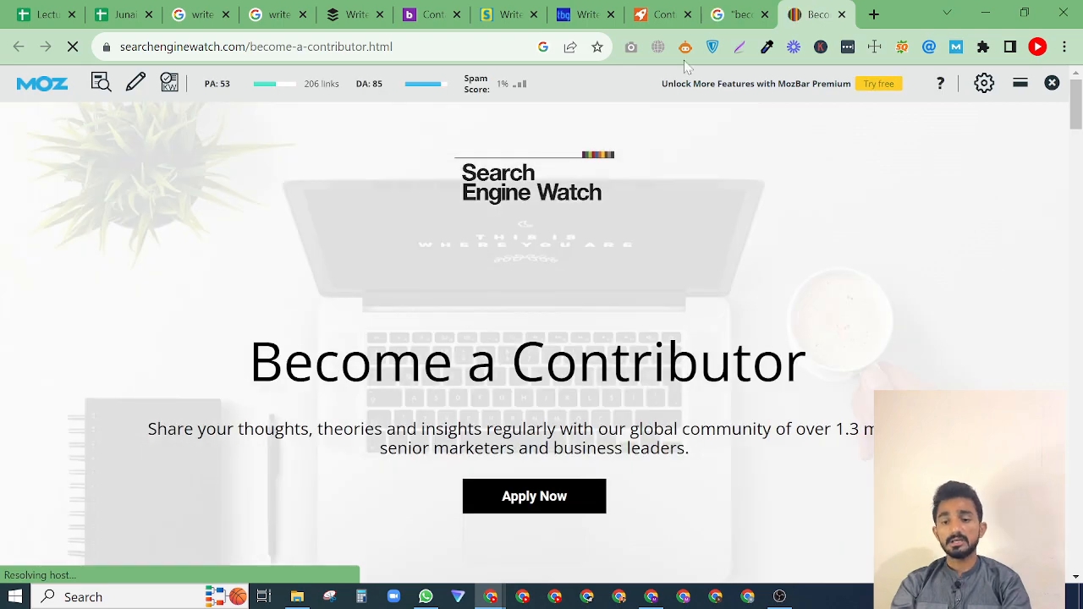
pyautogui.scroll(-5, 220, 433)
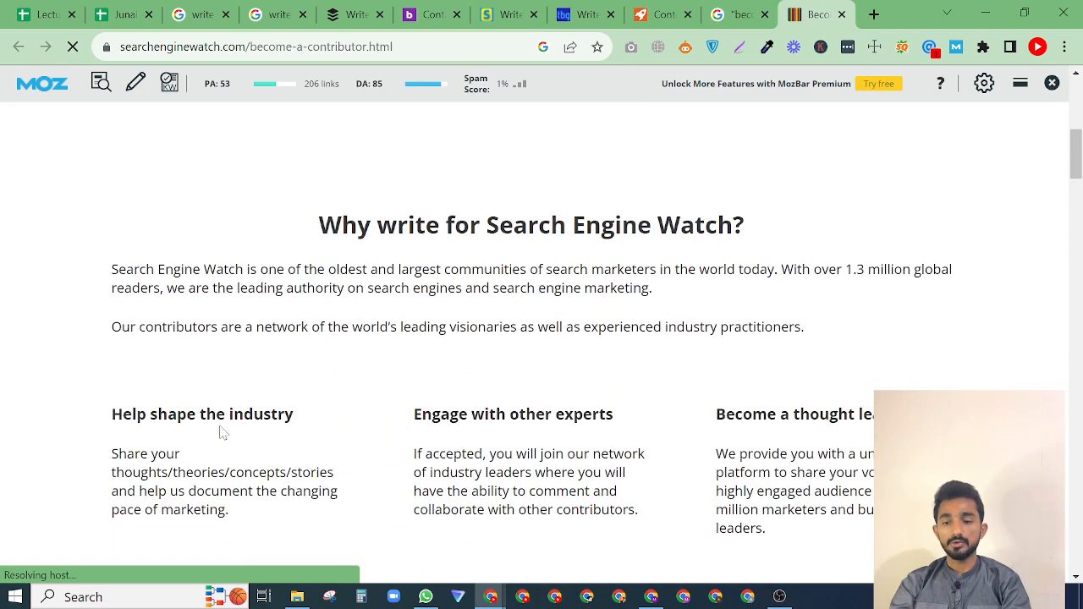
pyautogui.scroll(-3, 220, 433)
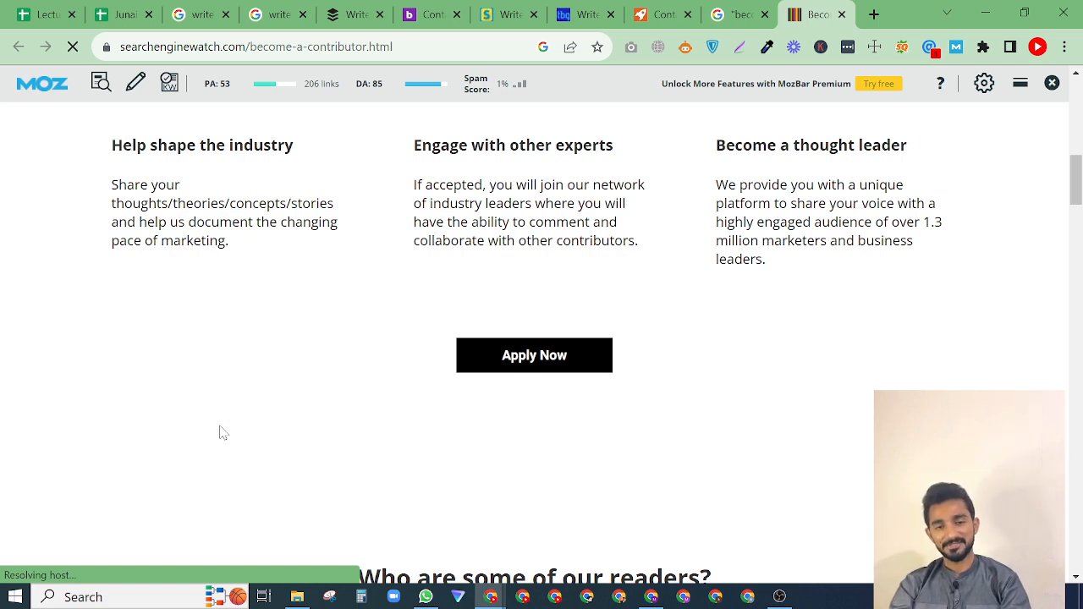
pyautogui.hotkey('alt', 'Tab')
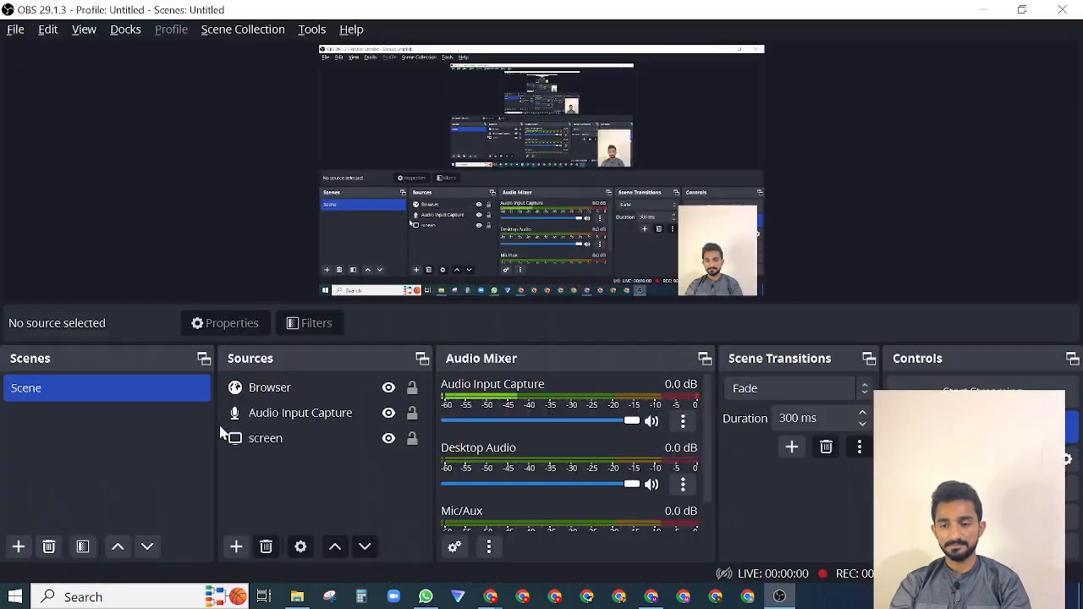